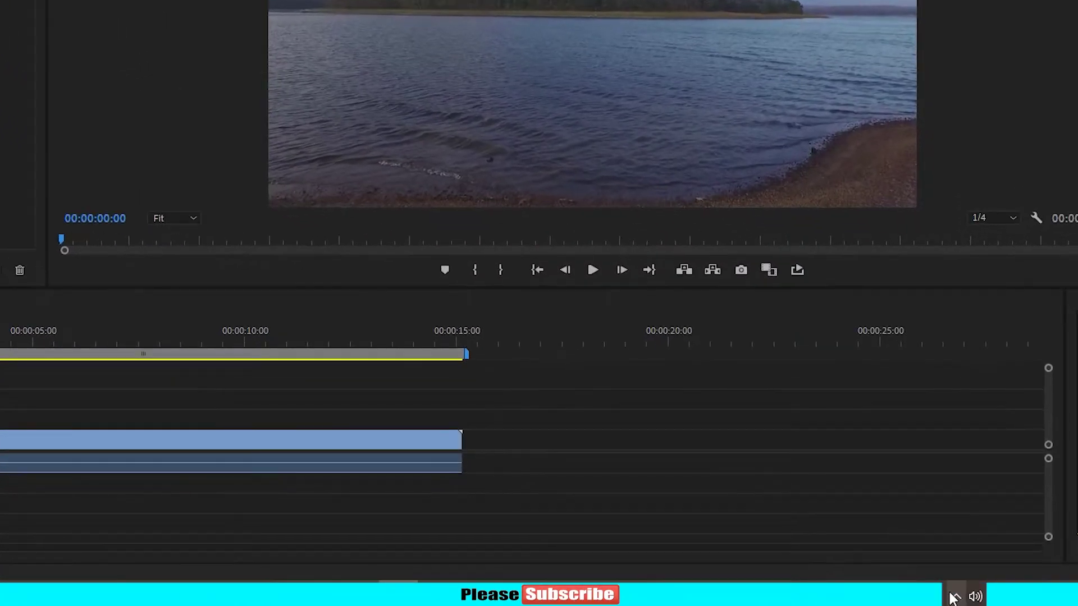
Step: Check the Bijoy Bangla keyboard options in the system tray, then return to the timeline
left_click(953, 594)
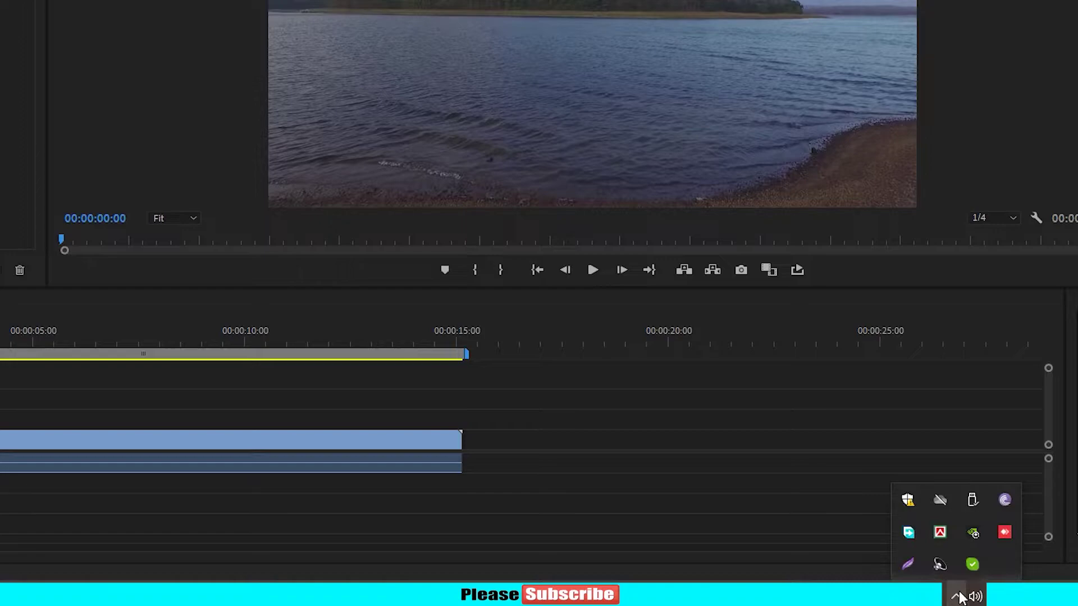
right_click(941, 532)
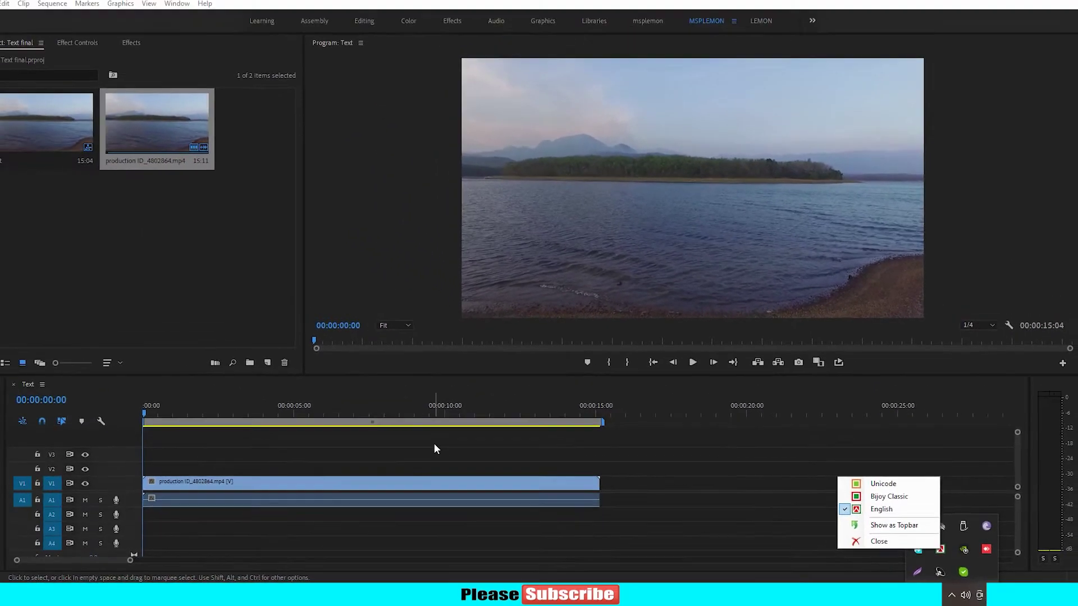
left_click(282, 482)
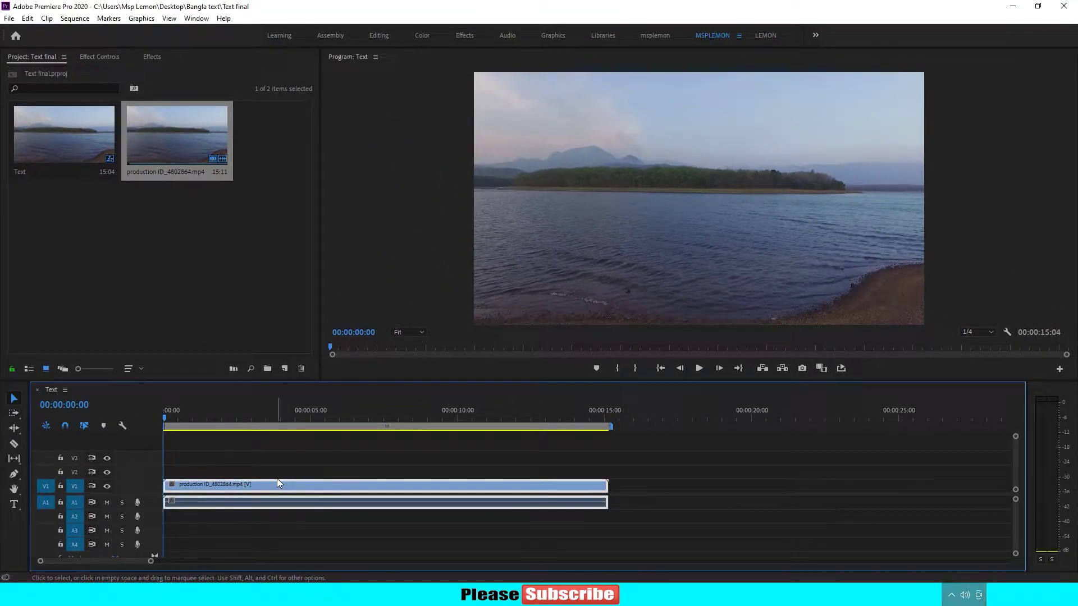
Step: Create an empty Type Tool text box on the lake video, adding a Graphic clip on V2
left_click(15, 505)
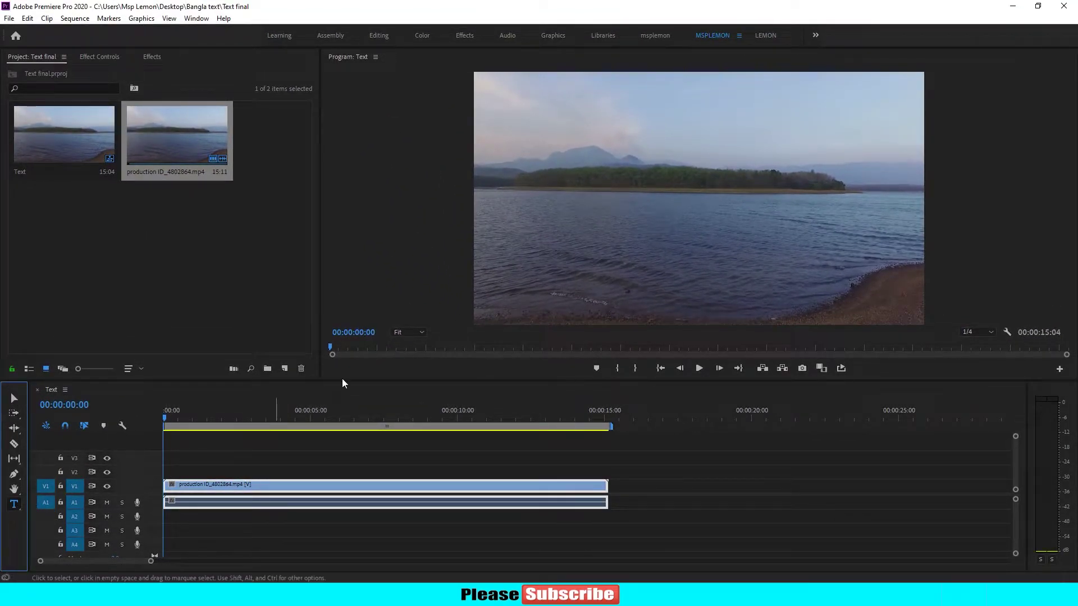
left_click(650, 204)
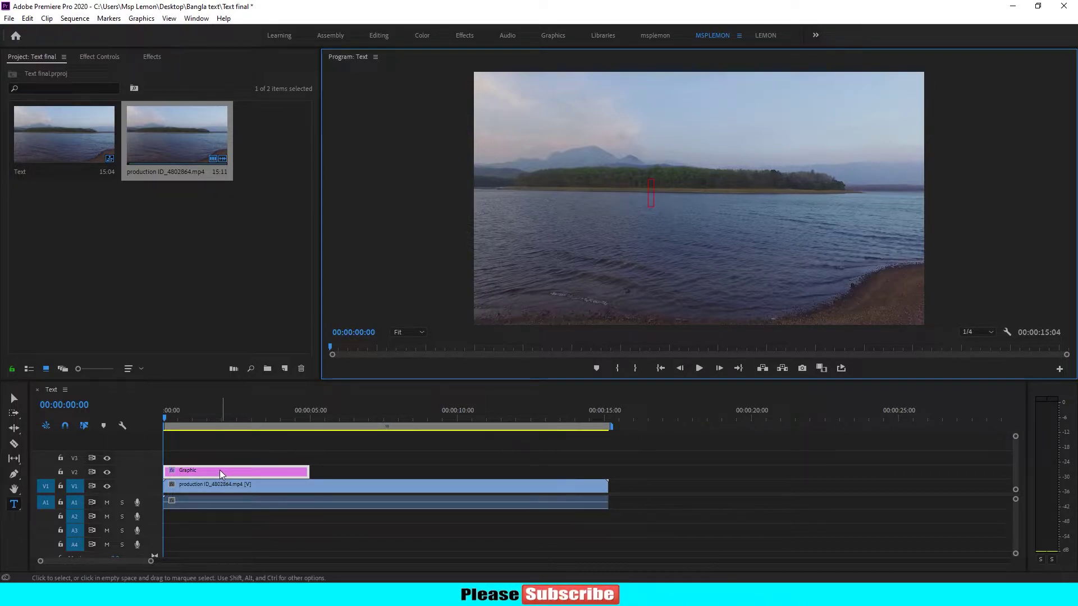
left_click(100, 57)
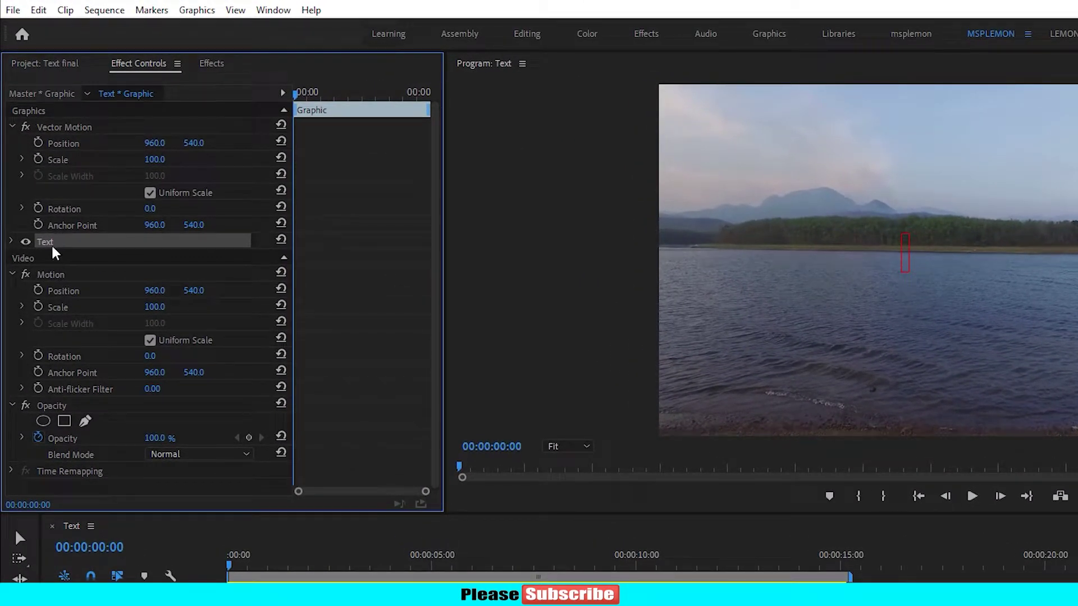
Step: Change the Graphic clip's Source Text font from Minion Pro to SutonnyMJ in Effect Controls
left_click(13, 245)
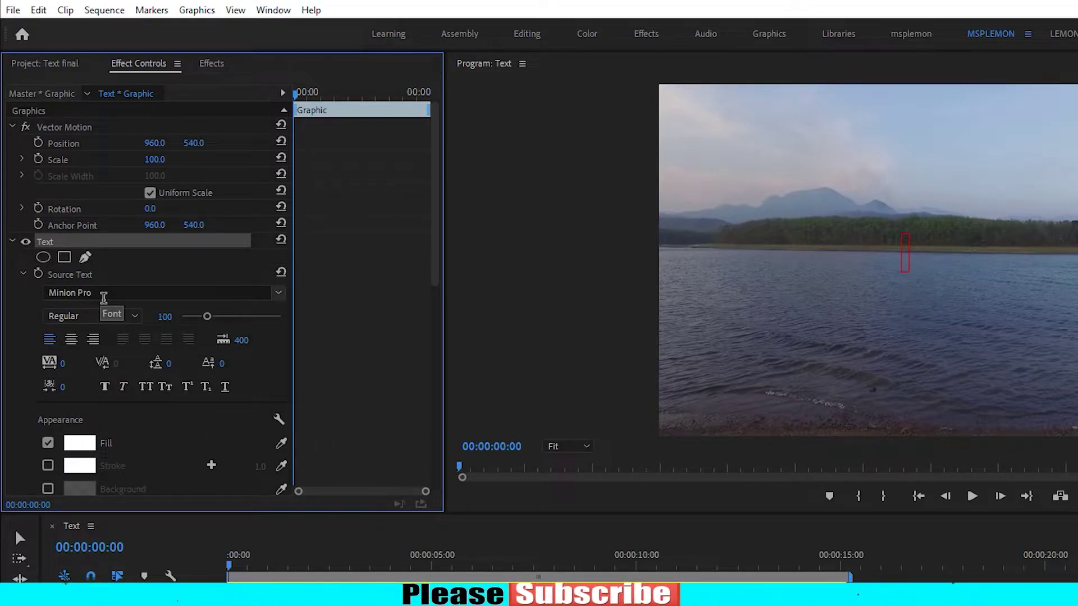
left_click(104, 298)
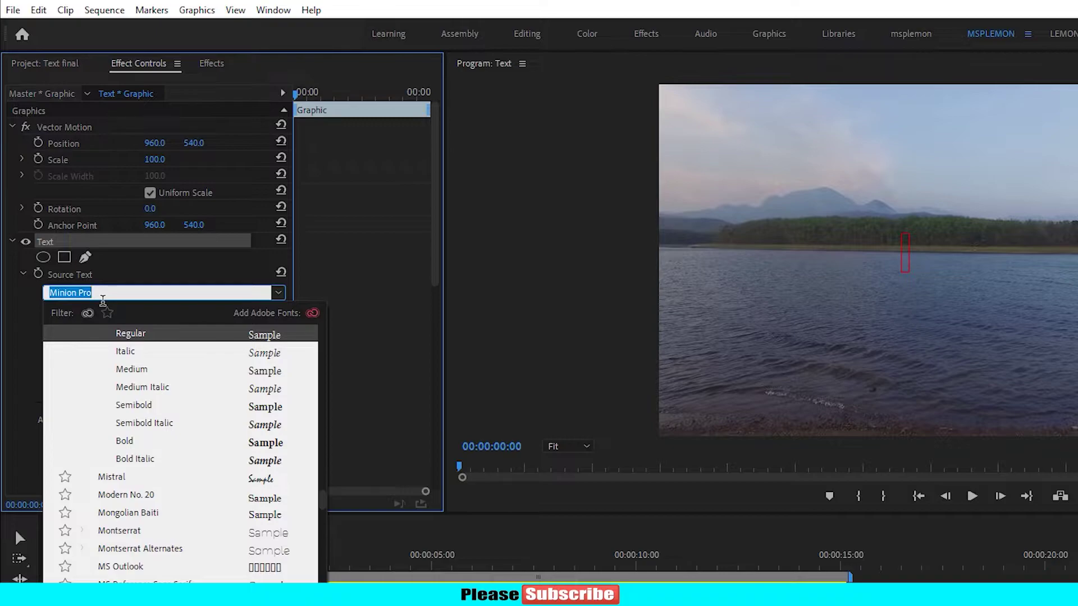
scroll(192, 428, "down", 10)
scroll(181, 457, "down", 10)
scroll(180, 465, "down", 10)
scroll(179, 467, "down", 10)
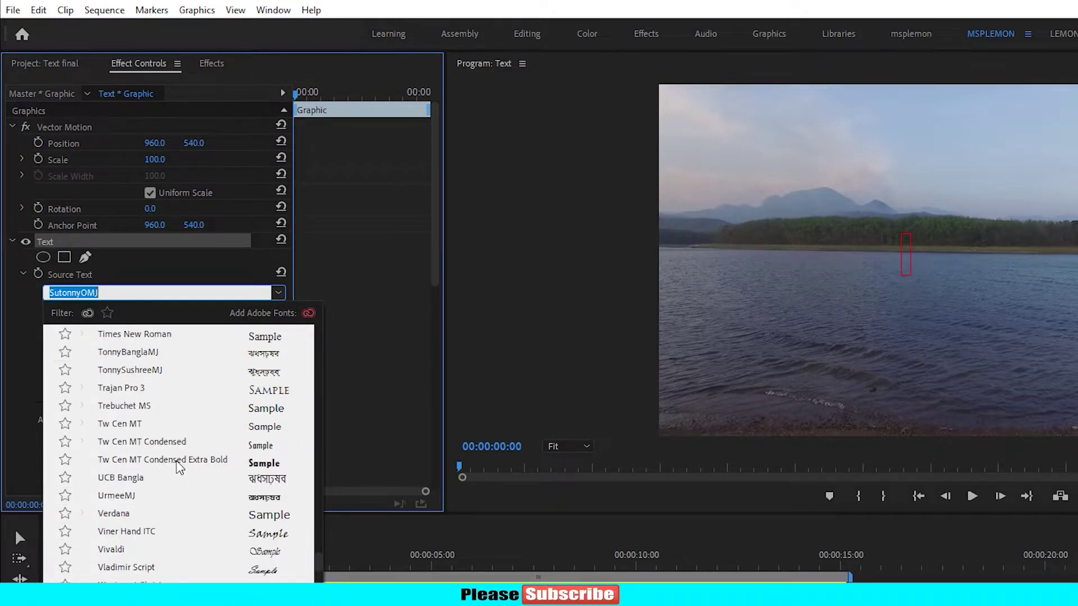
scroll(179, 467, "up", 10)
scroll(157, 447, "up", 5)
left_click(156, 430)
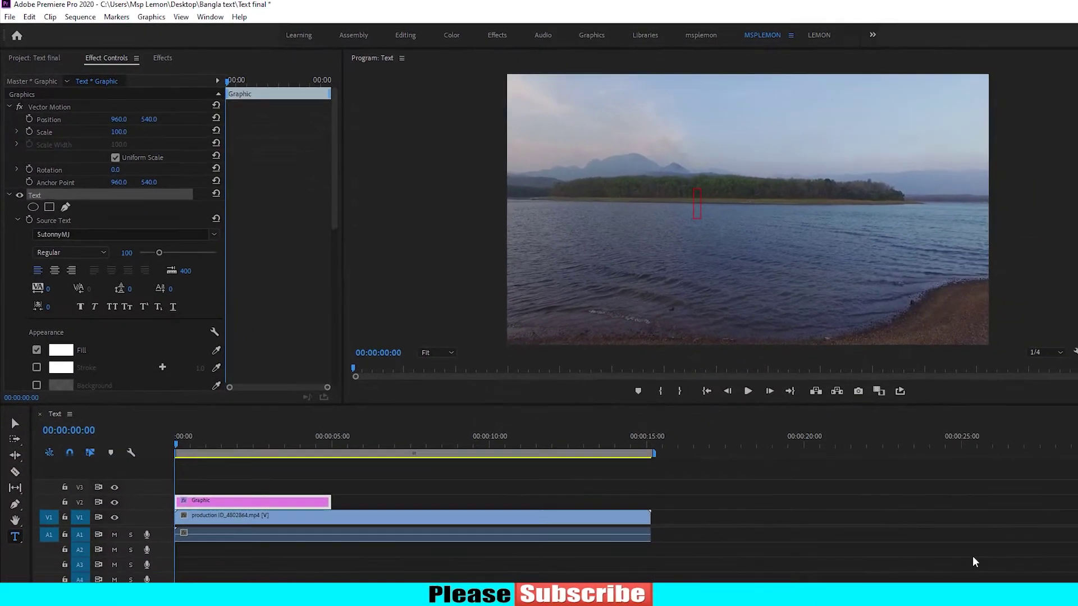
Step: Set the Bijoy tray keyboard to the Bijoy Classic layout, toggling Bangla typing with Ctrl+Alt+B
left_click(954, 596)
right_click(940, 551)
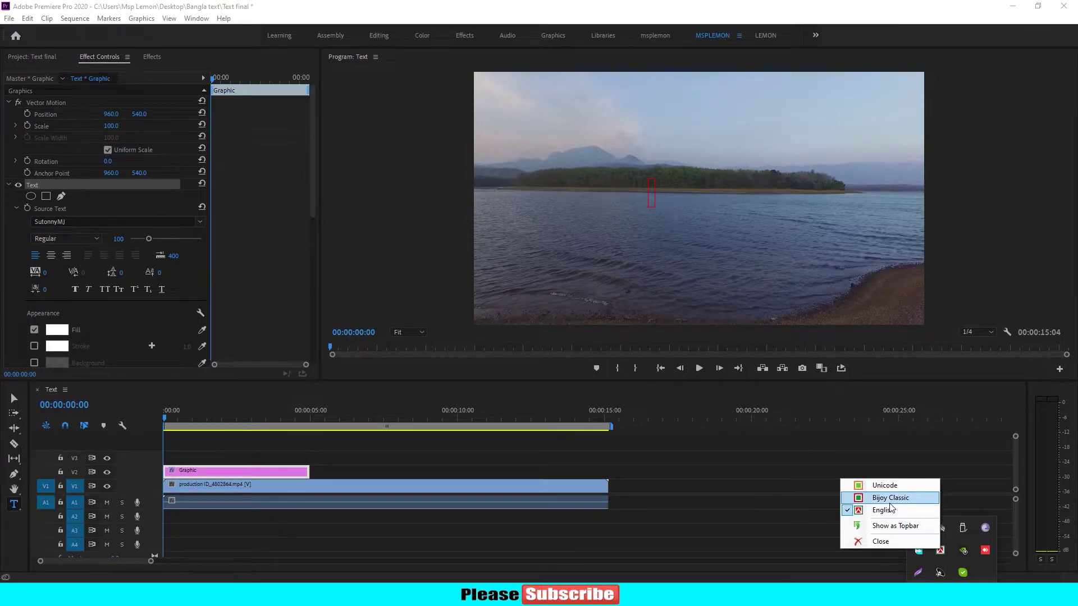
left_click(889, 497)
left_click(941, 552)
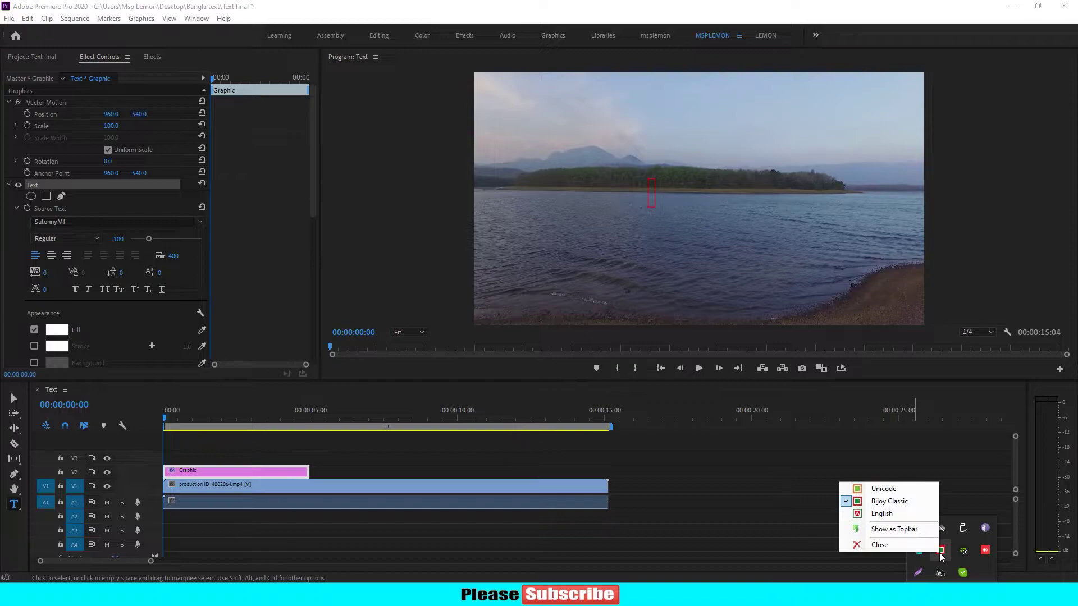
key("ctrl+alt+b")
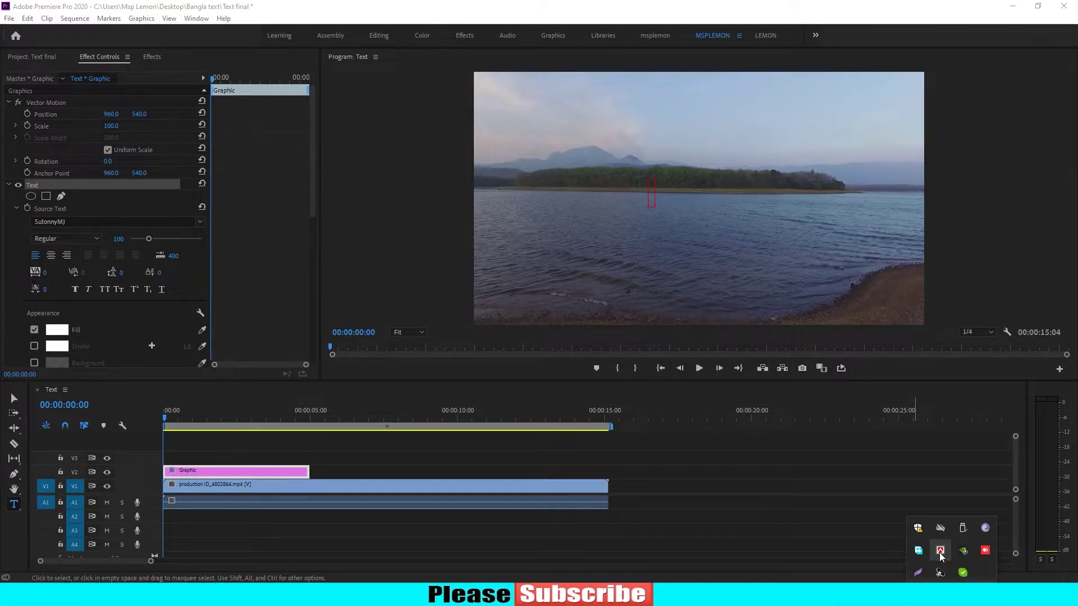
left_click(940, 551)
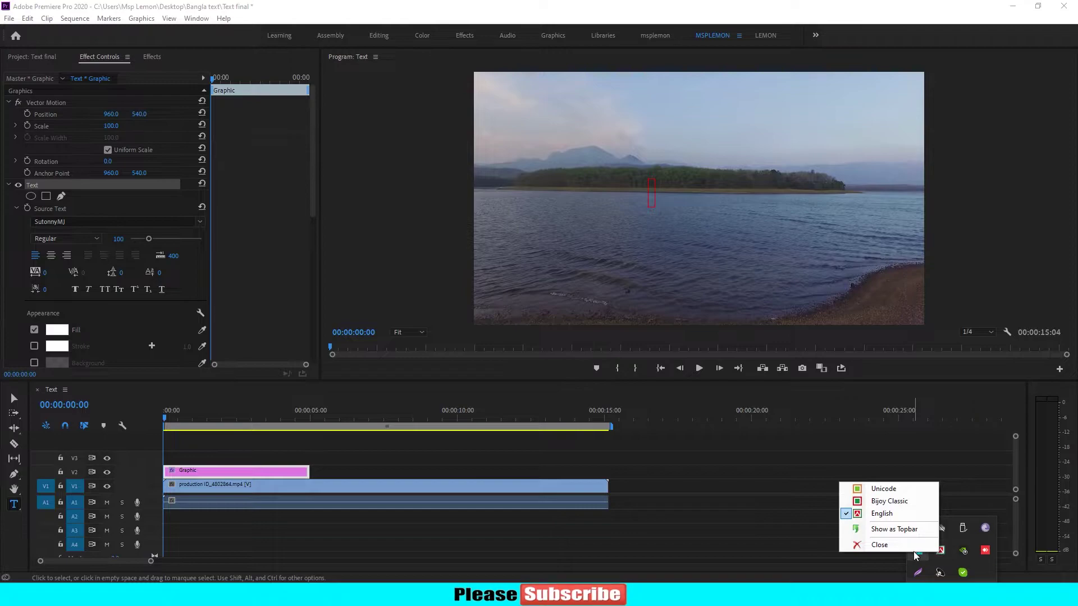
left_click(909, 506)
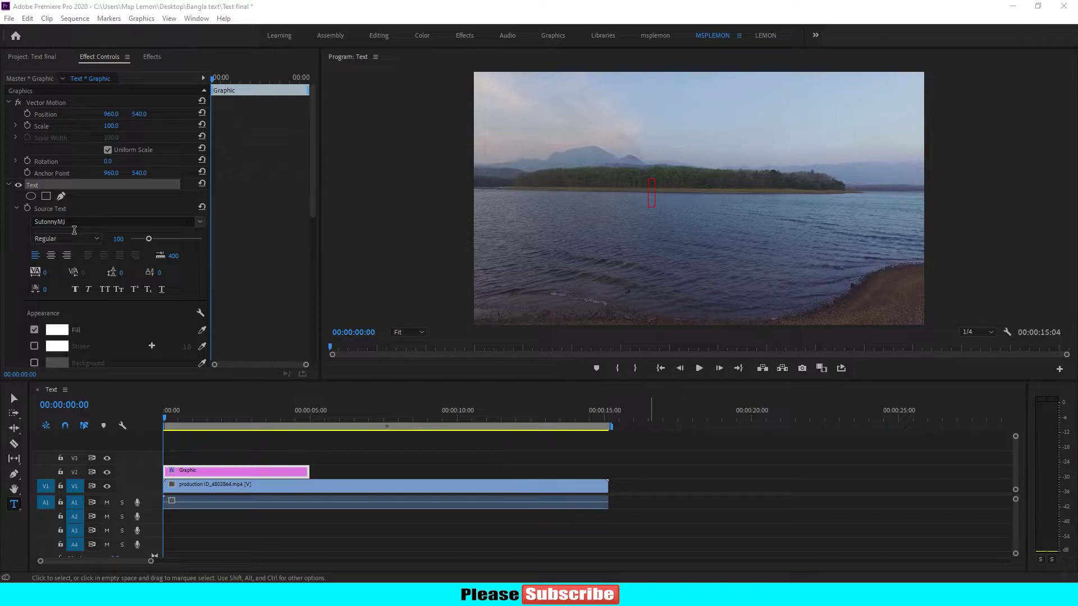
Step: Type 'আমার সোনার বাংলা' into the text box over the lake video
left_click(654, 202)
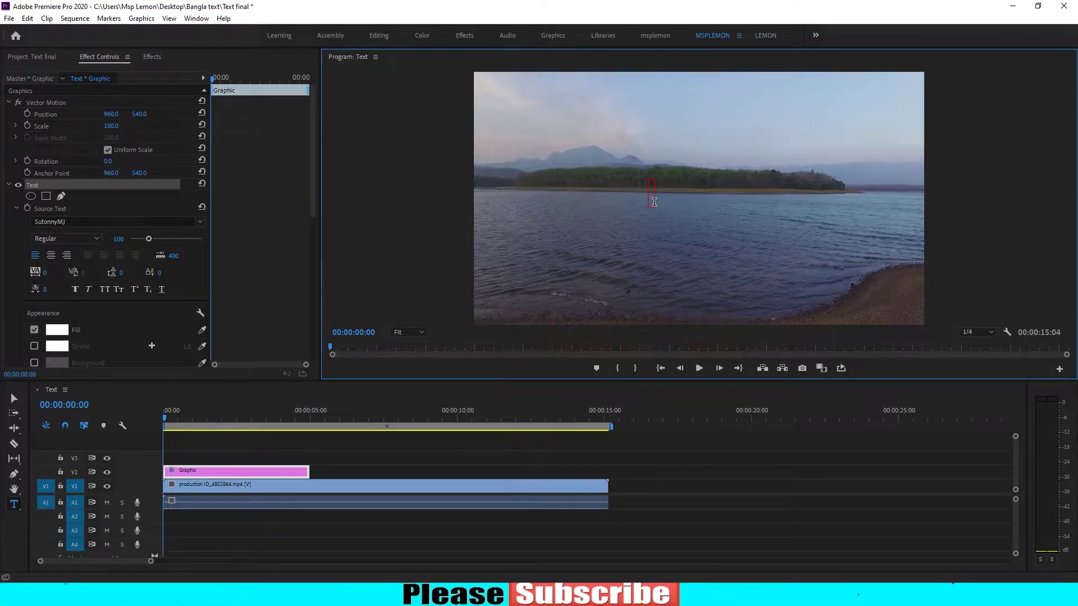
type("আমার সোনার")
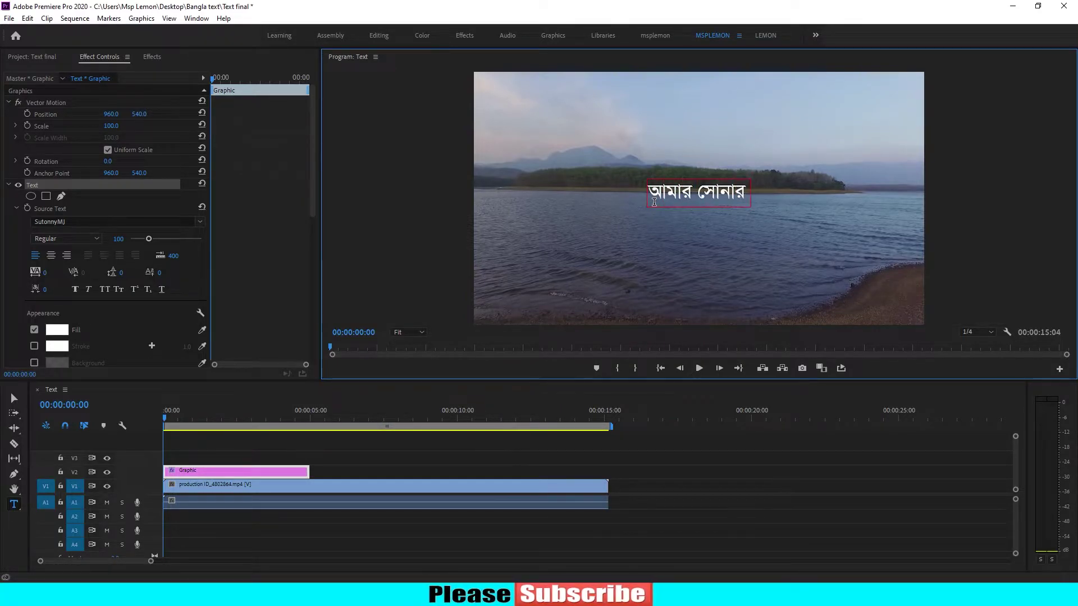
type(" বাংলা")
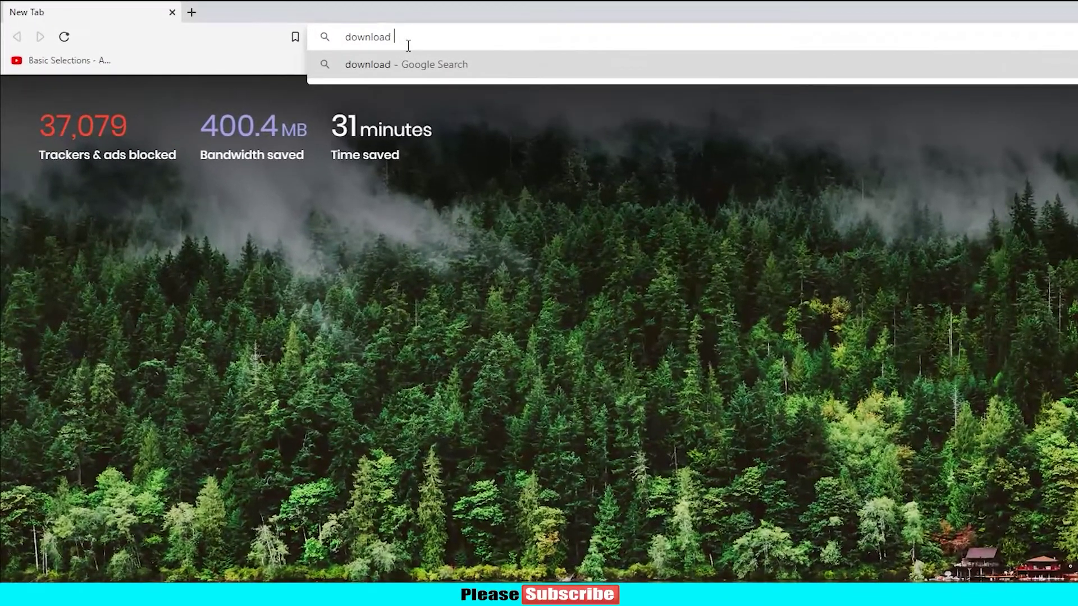
Step: Search Google for 'download bijoy bangla font', then rerun it with 'unicode' replacing 'bijoy'
type("nt")
key("Return")
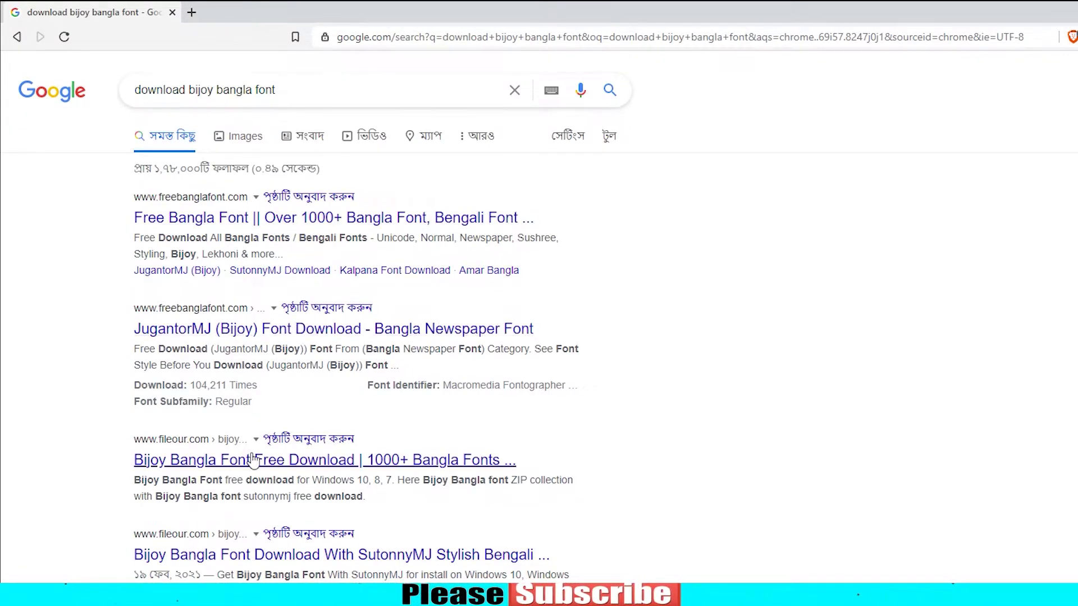
double_click(198, 95)
type("u")
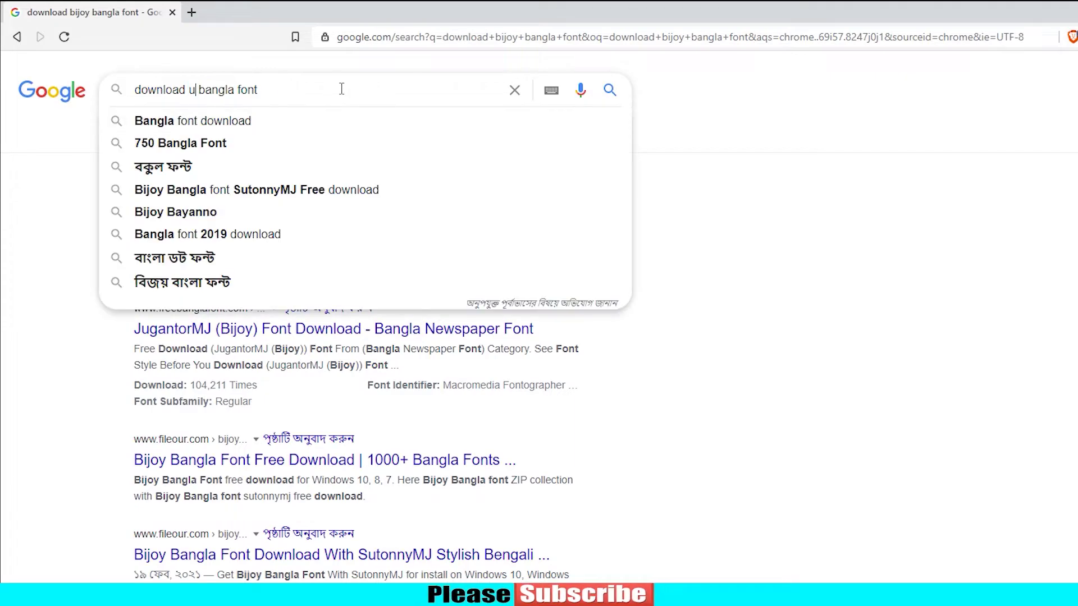
type("nicode")
key("Return")
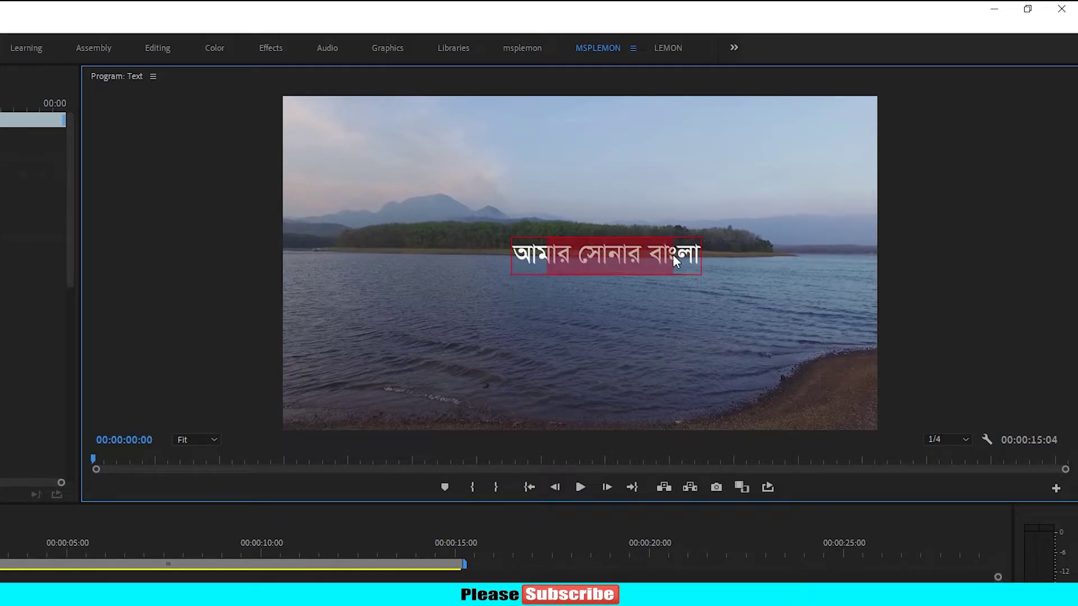
Step: Select all the title text and change its font to UCB Bangla after trying SutonnySushreeMJ
left_click(641, 259)
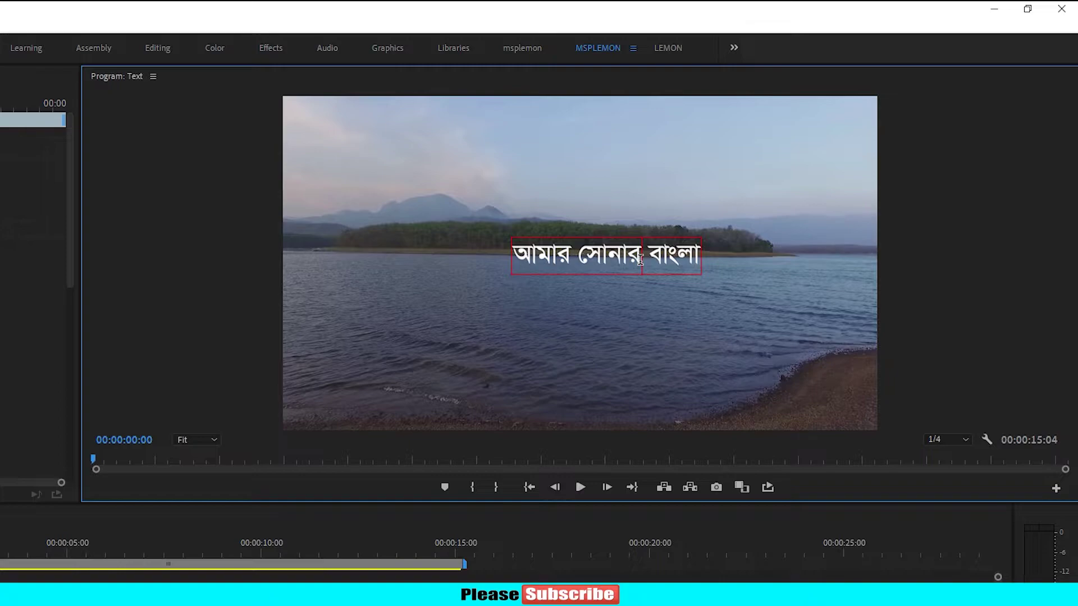
key("ctrl+a")
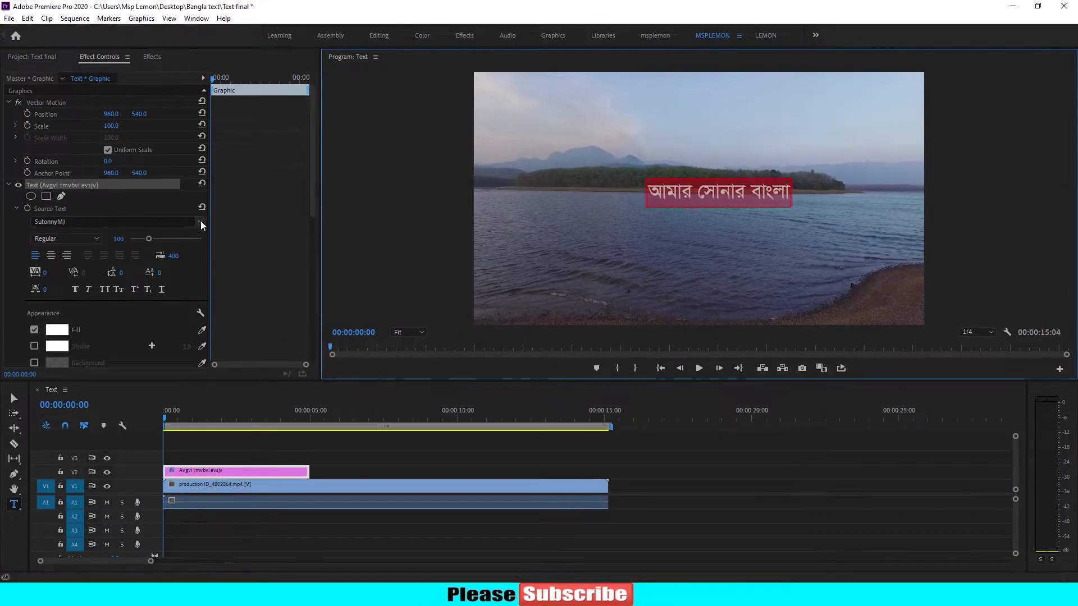
left_click(200, 222)
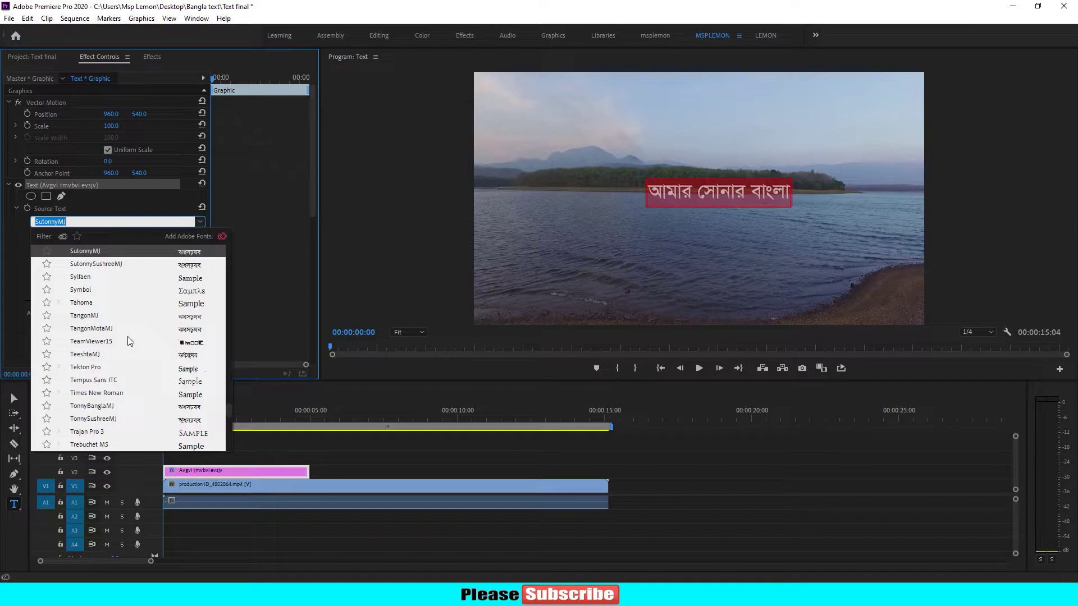
left_click(133, 264)
left_click(200, 222)
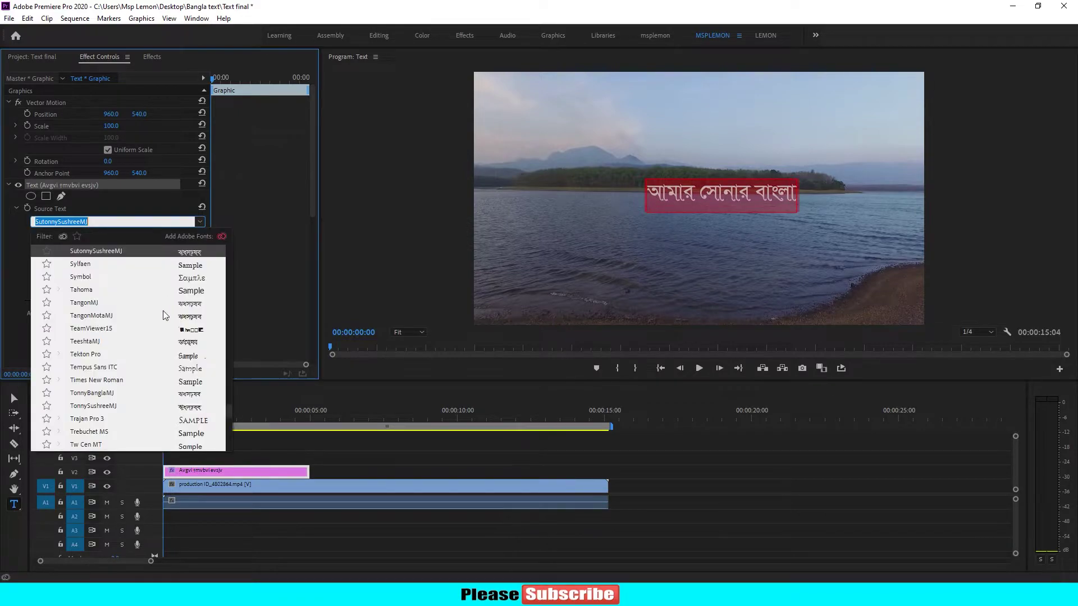
scroll(98, 348, "up", 3)
left_click(98, 365)
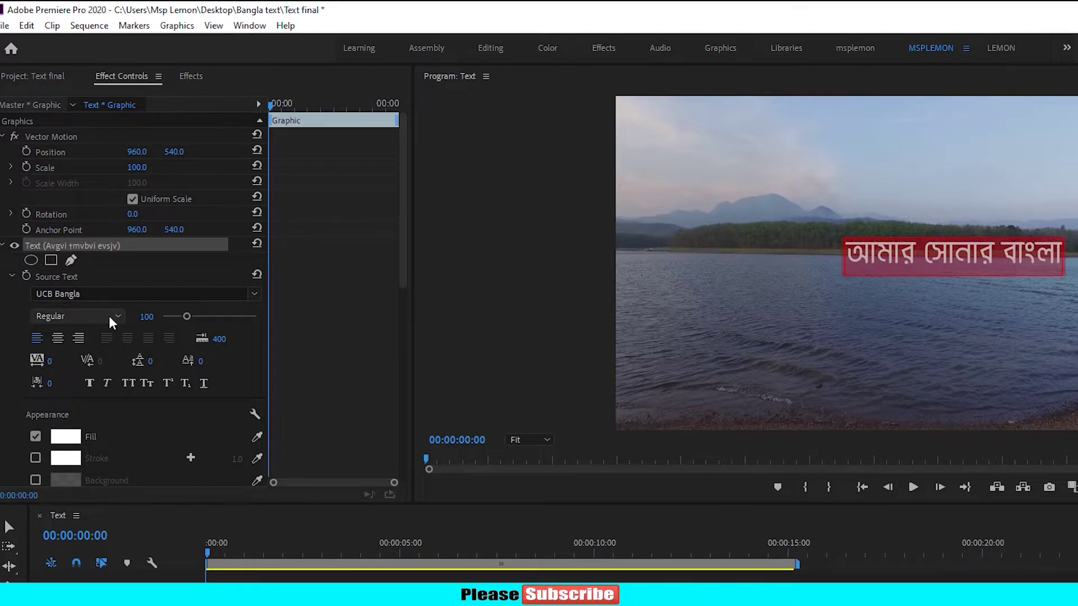
Step: Keep the Regular font style and leave the title left-aligned after testing alignments
left_click(109, 315)
left_click(91, 329)
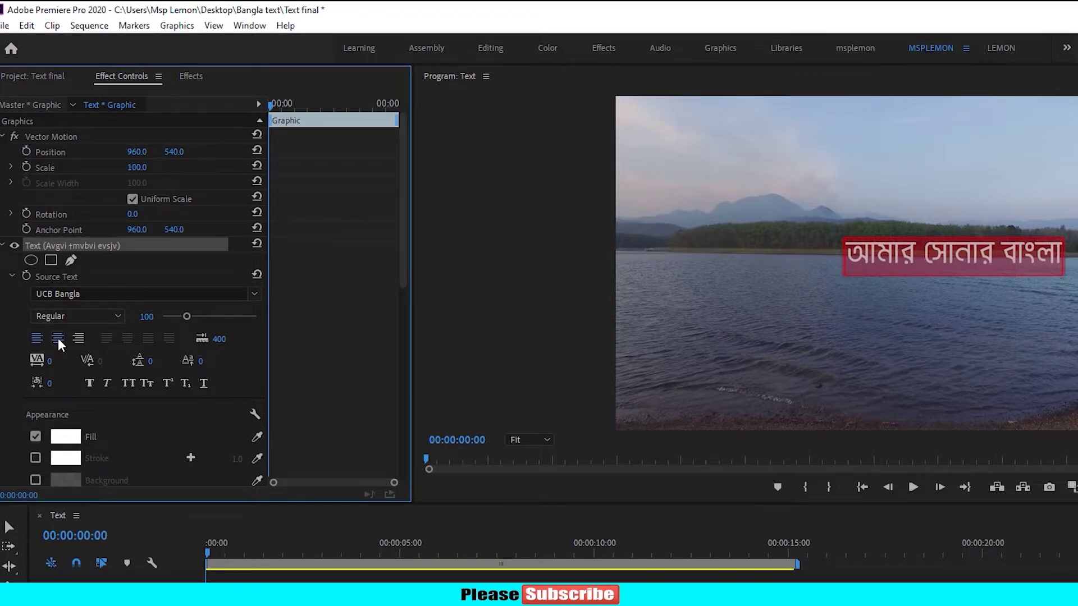
left_click(58, 337)
left_click(31, 338)
left_click(60, 338)
left_click(77, 338)
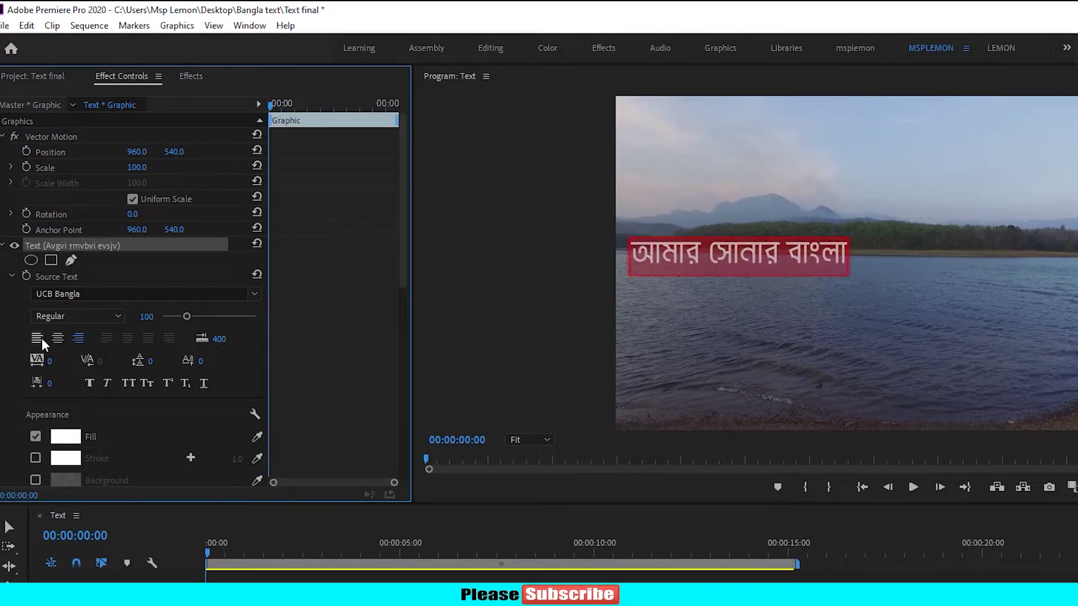
left_click(40, 339)
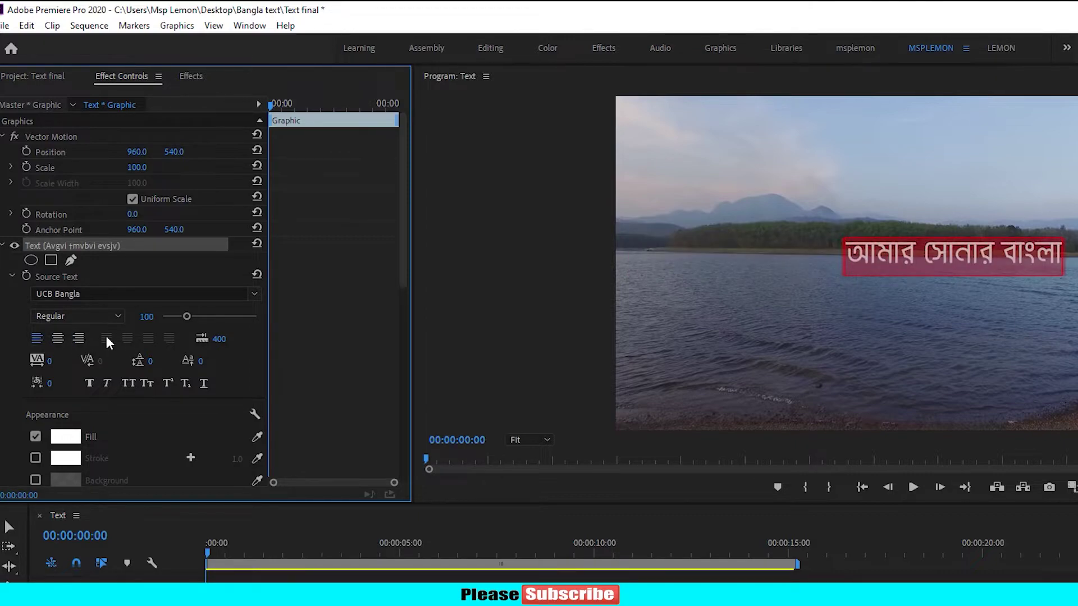
Step: Increase the title's font size to 135 and try the Faux Italic option
left_click_drag(187, 316, 195, 317)
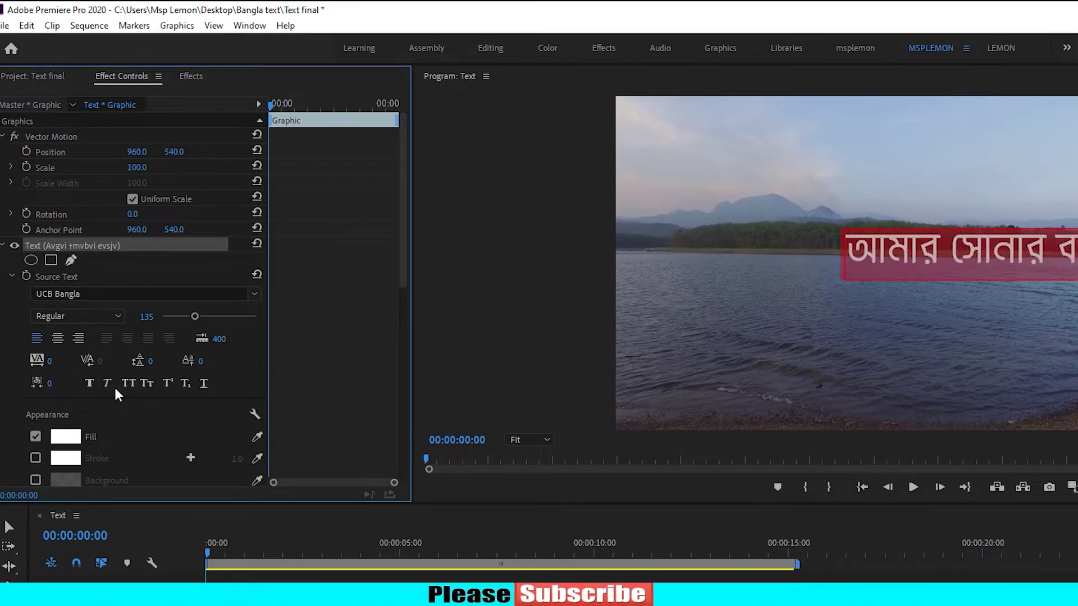
left_click(106, 384)
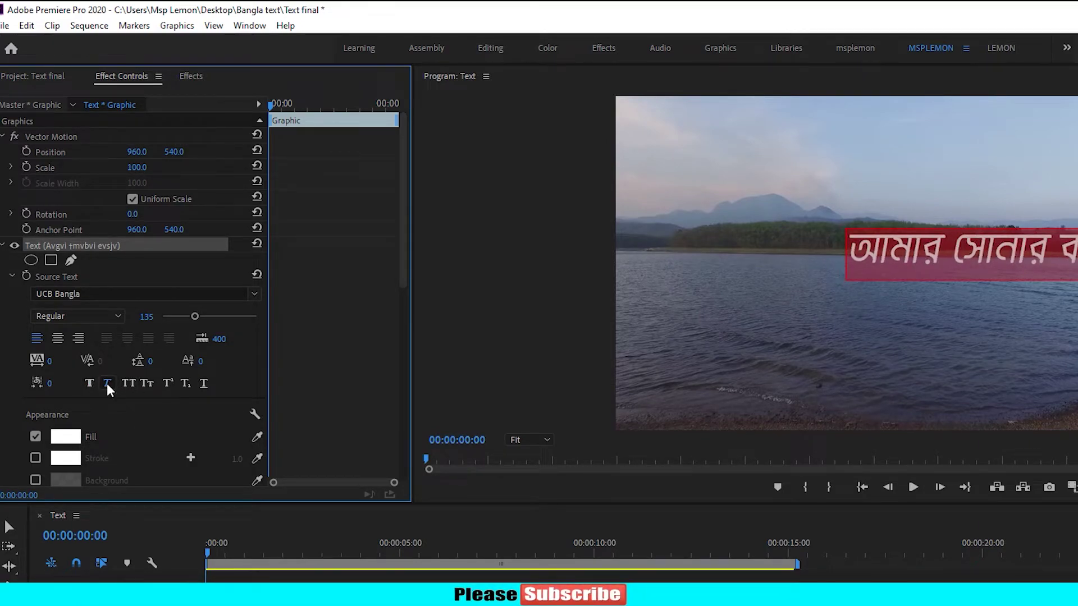
scroll(133, 416, "down", 2)
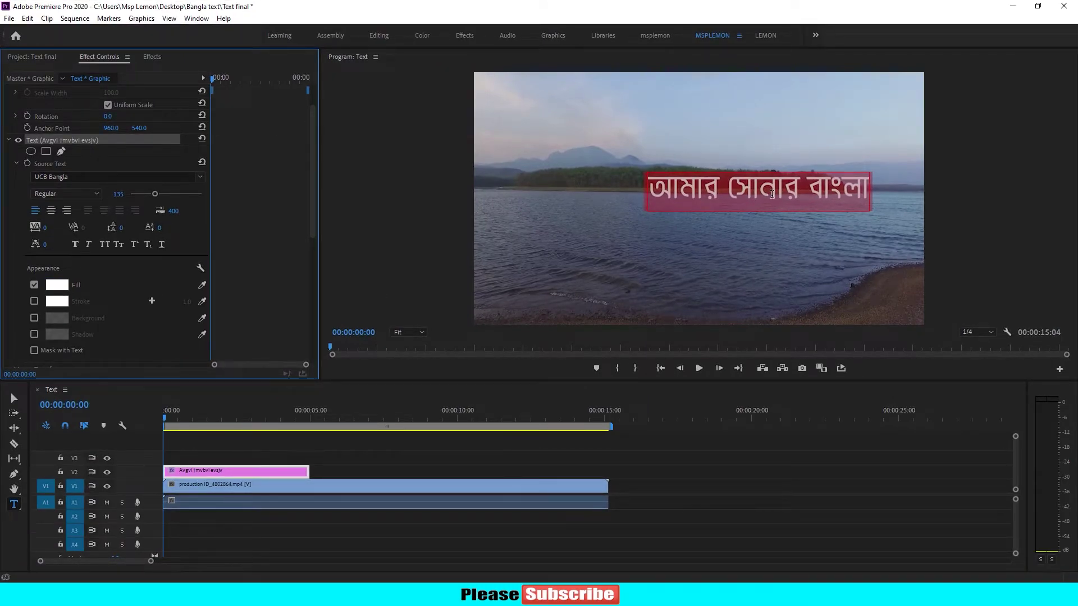
Step: Set the title's fill colour to yellow in the Color Picker
left_click(57, 285)
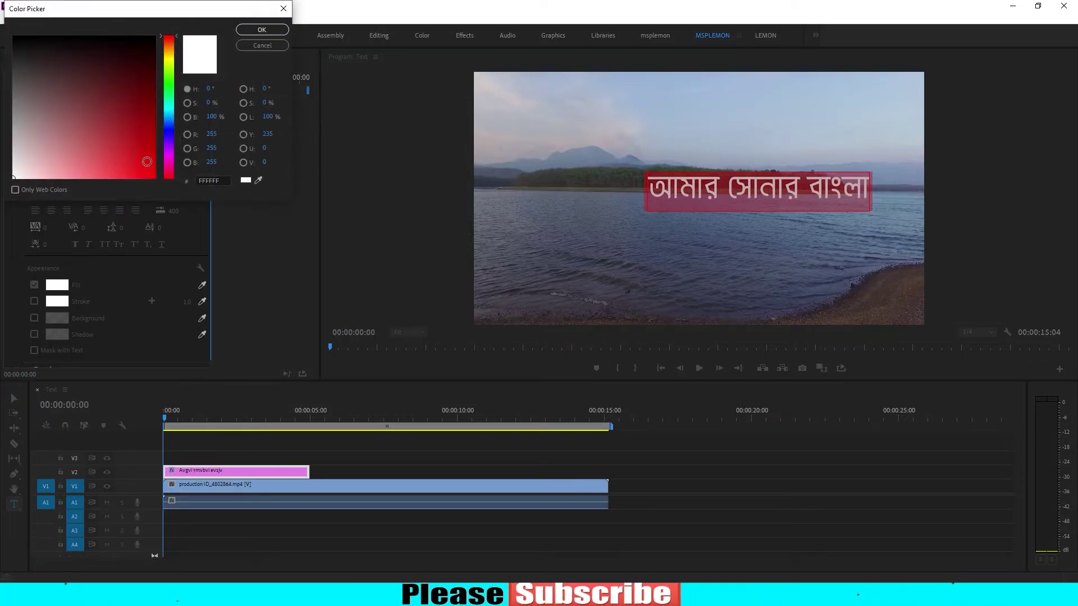
left_click(168, 60)
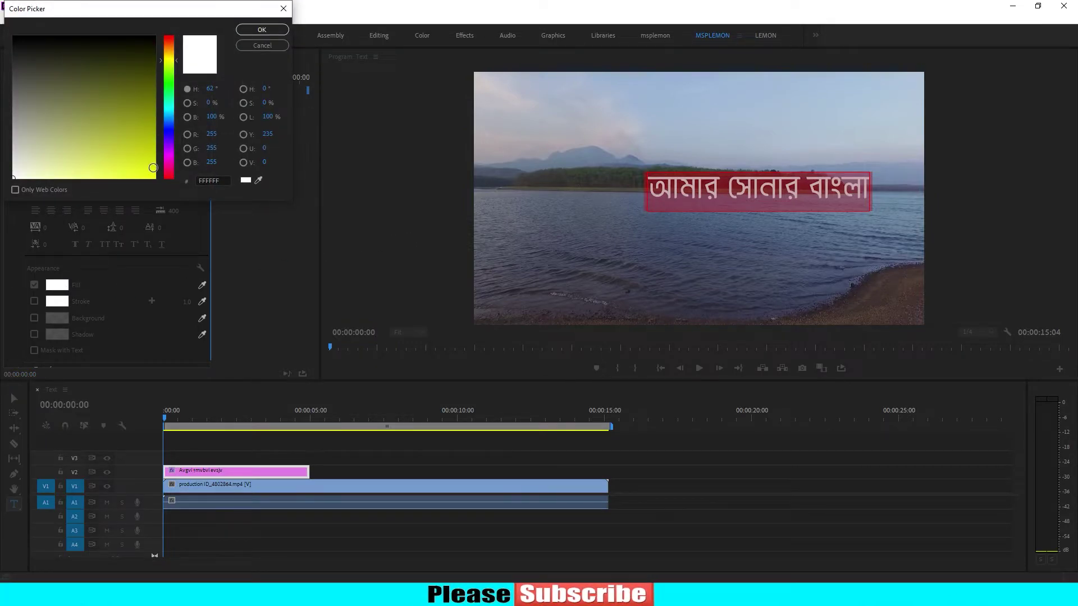
left_click(261, 29)
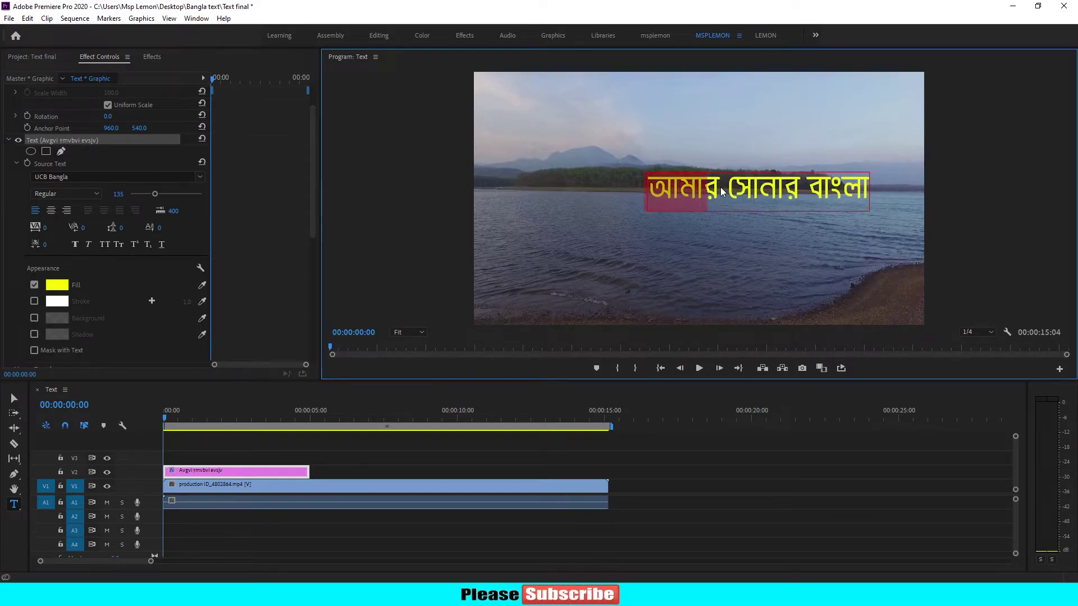
Step: Try a near-black stroke of width 13 on the title, then undo it to remove the outline
left_click_drag(723, 192, 860, 187)
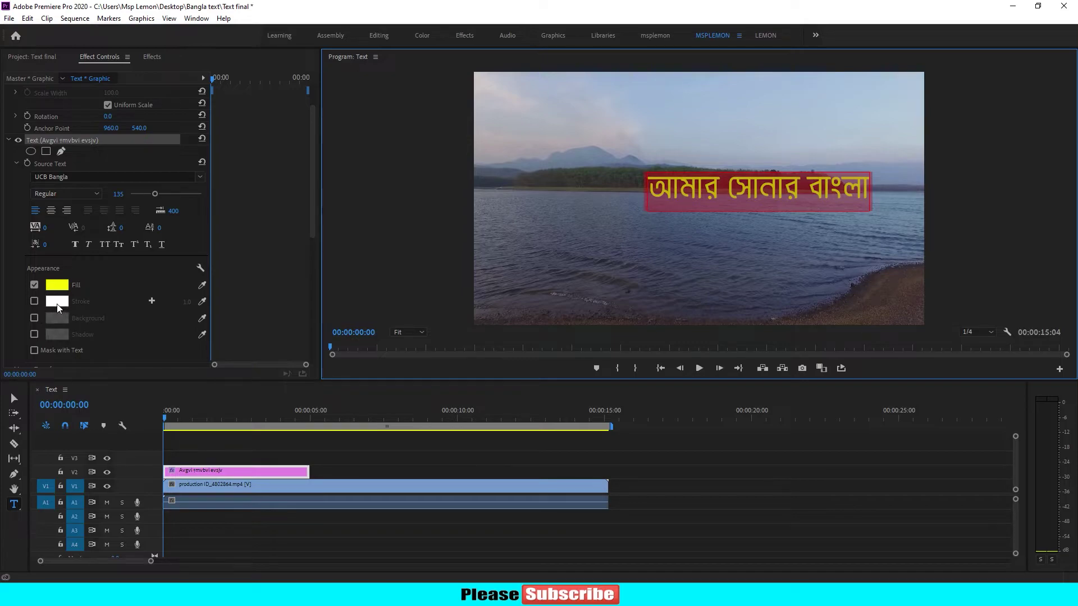
left_click(34, 302)
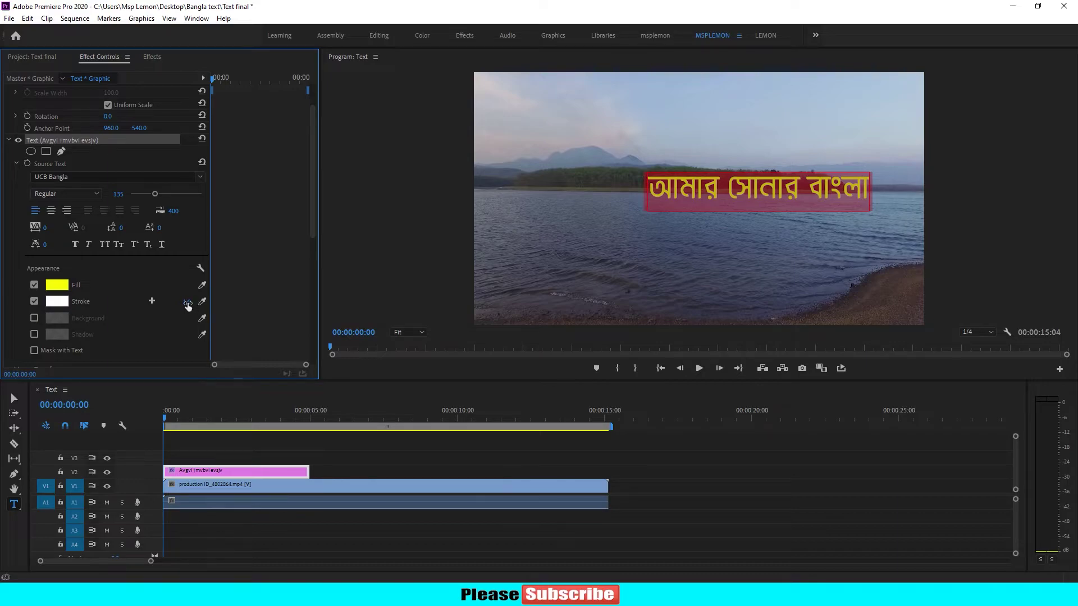
left_click_drag(187, 302, 193, 301)
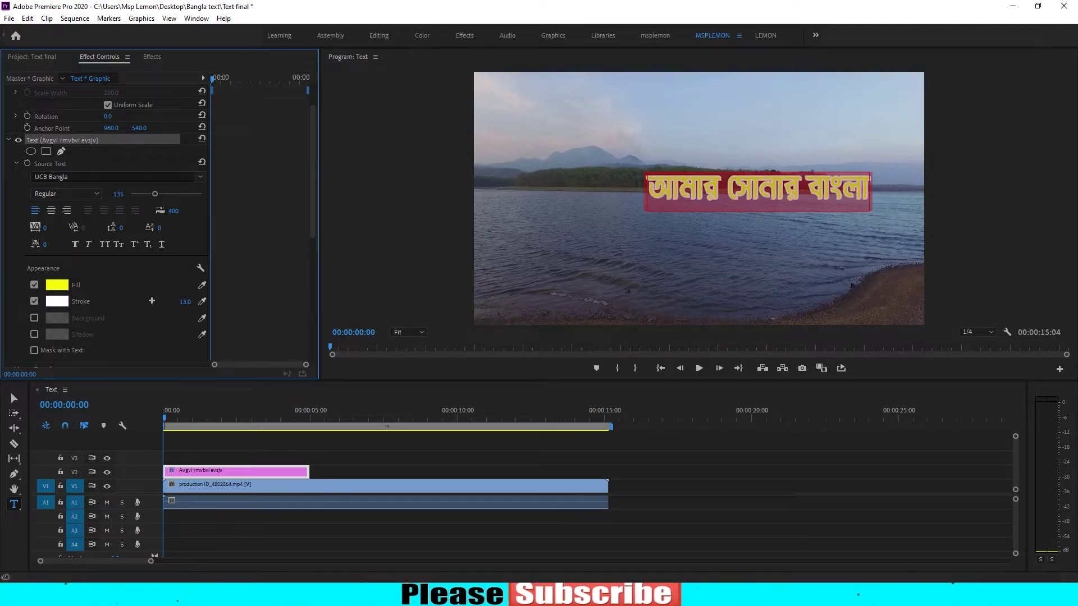
left_click(57, 302)
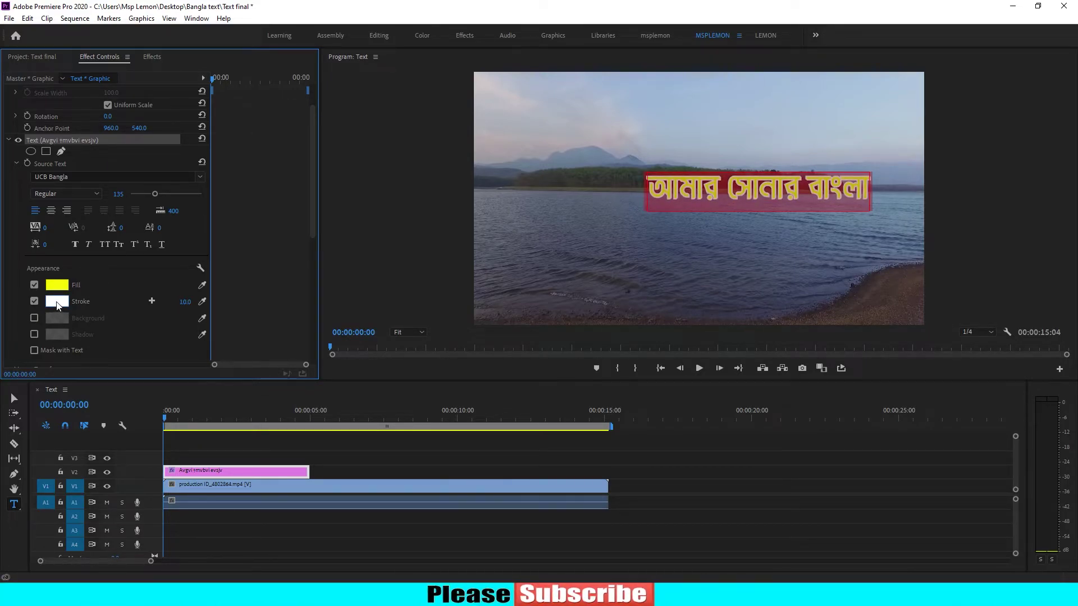
left_click(23, 66)
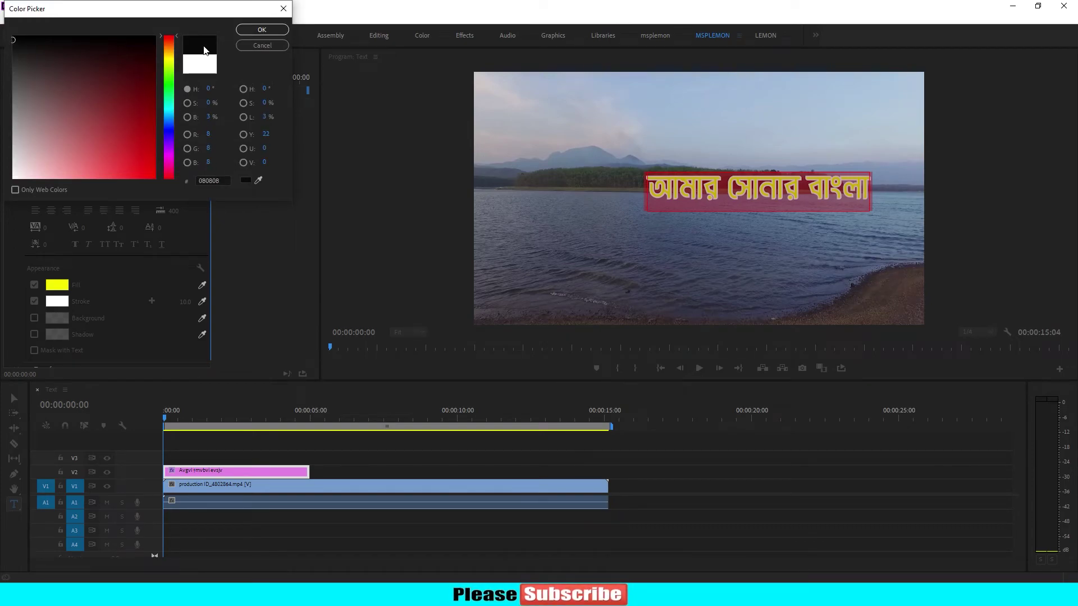
left_click(262, 30)
left_click(653, 209)
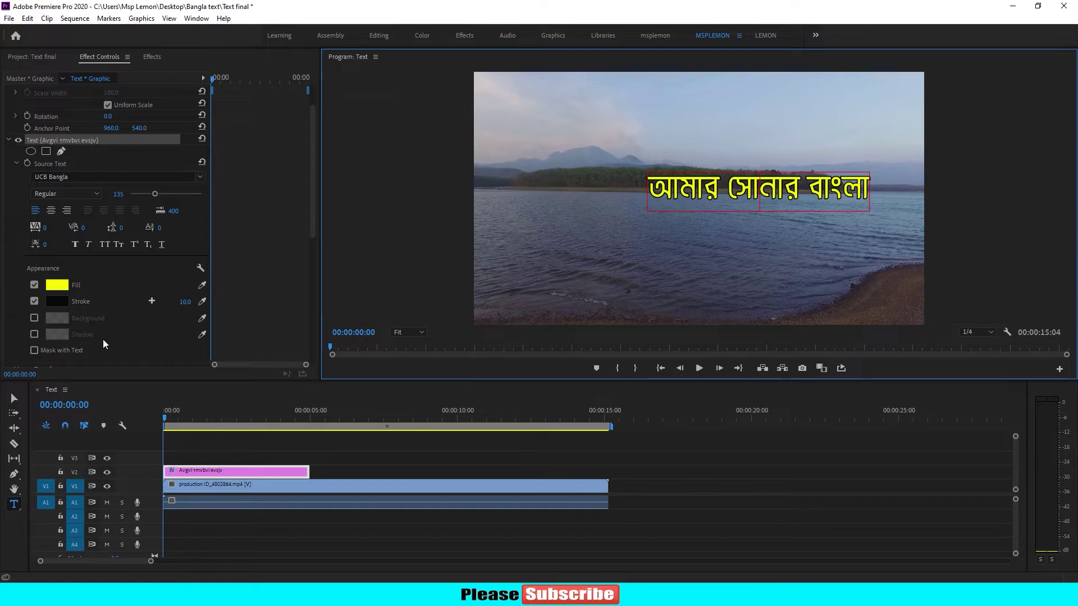
key("ctrl+z")
key("ctrl+z")
key("ctrl+z")
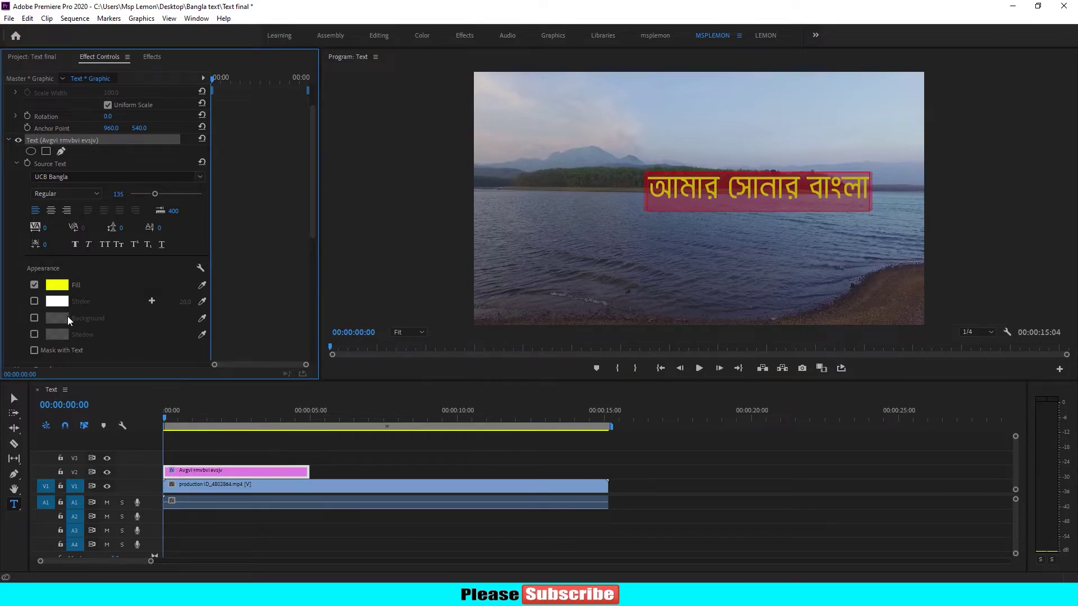
Step: Enable a pure red (FF0000) background behind the title and set its opacity to about 59%
left_click(34, 318)
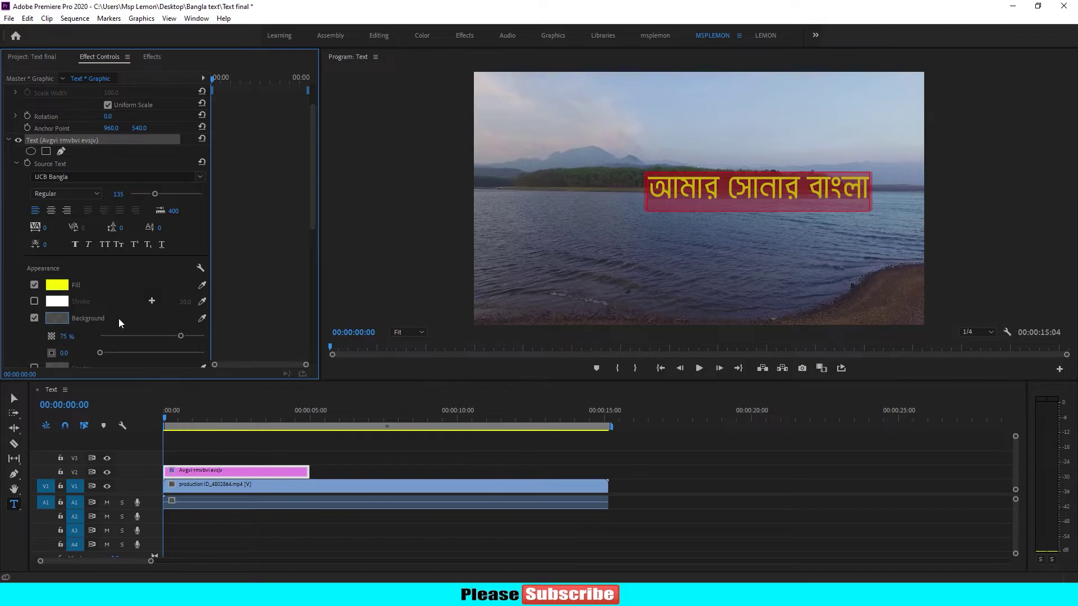
left_click(760, 197)
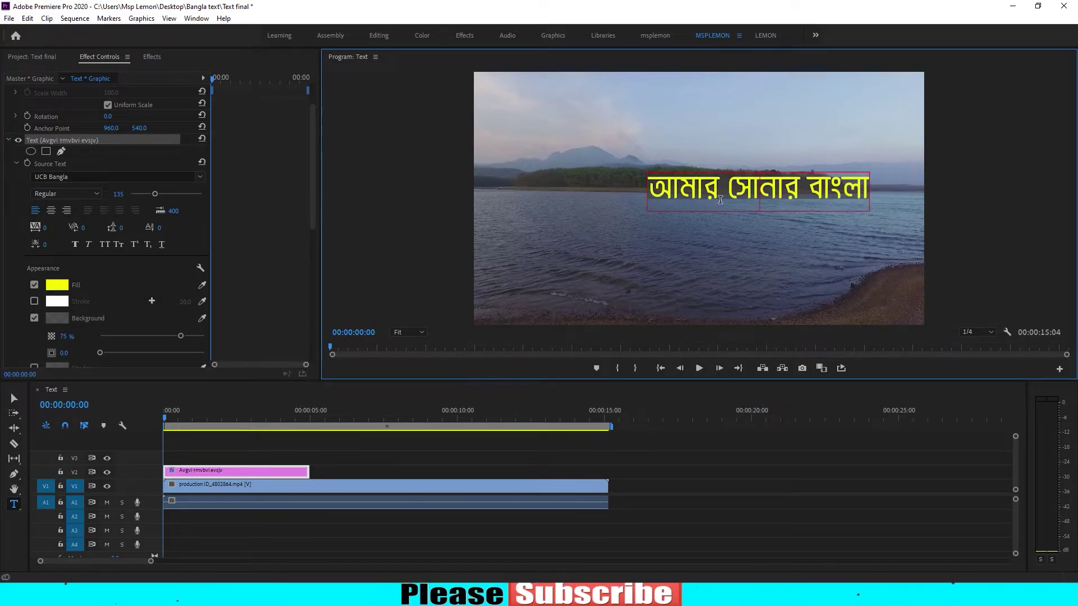
left_click(62, 318)
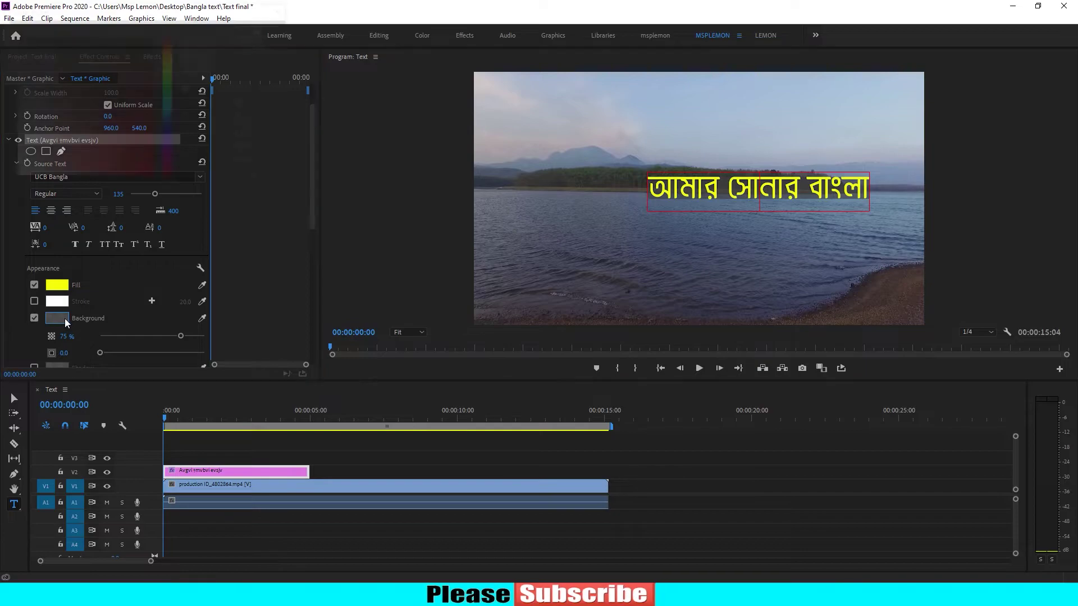
left_click(155, 178)
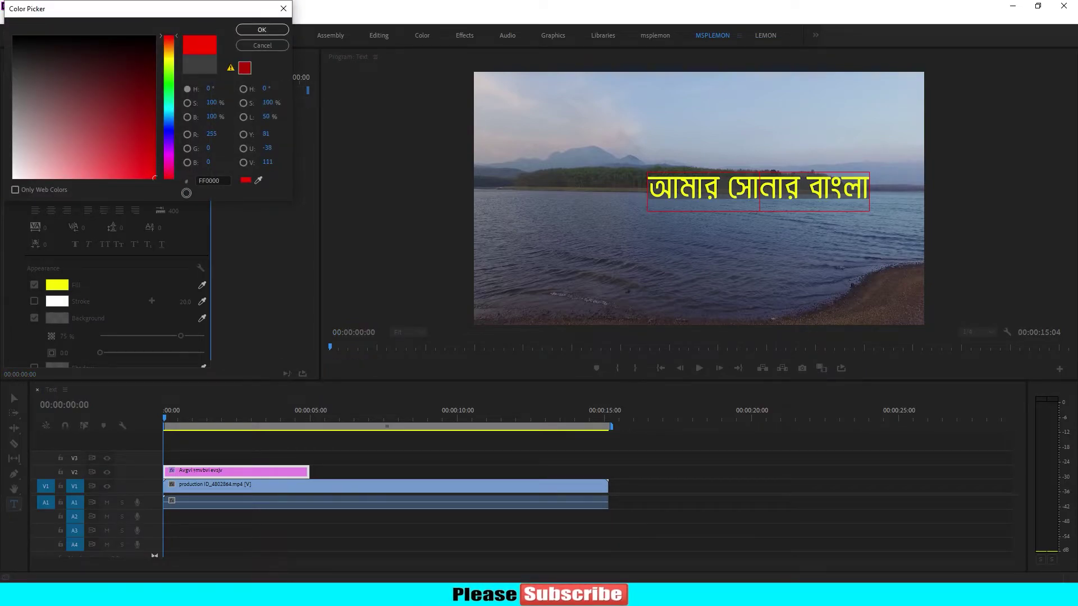
left_click(273, 31)
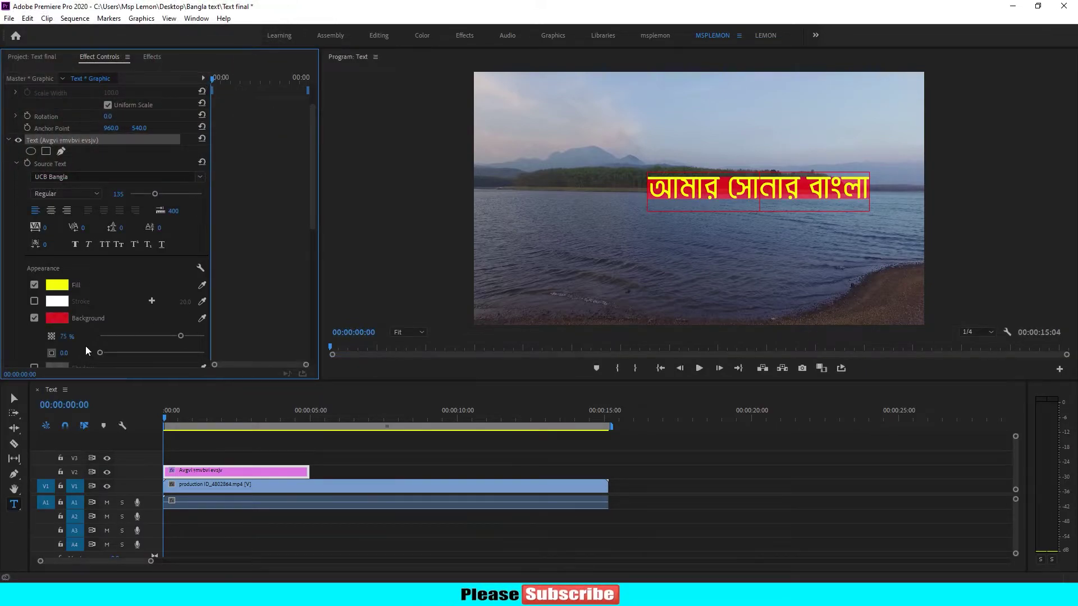
mouse_move(180, 336)
left_mouse_down()
mouse_move(203, 336)
mouse_move(139, 336)
left_mouse_up()
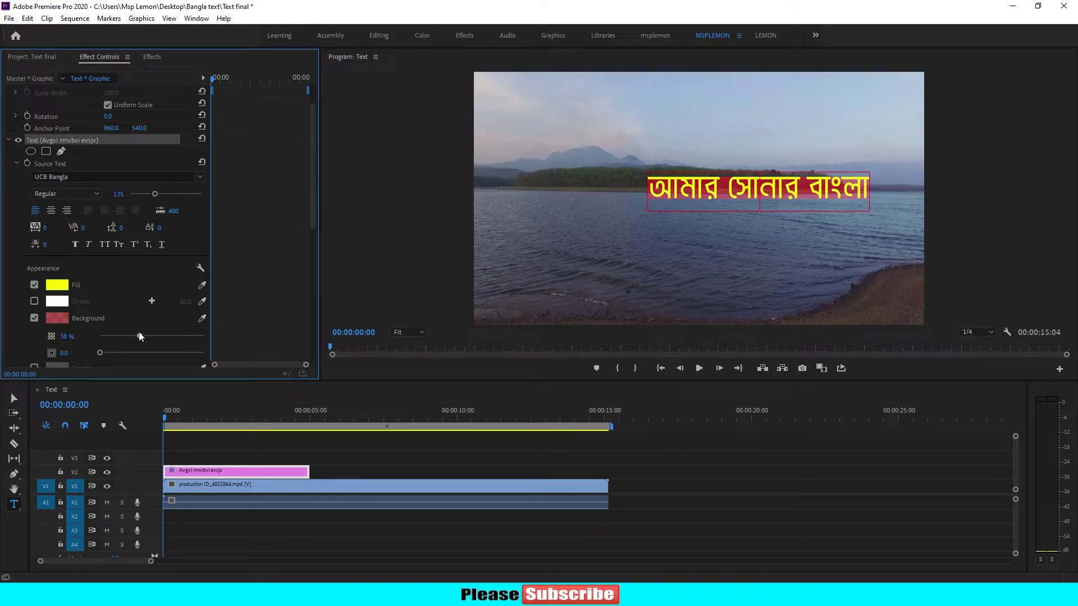
left_click_drag(142, 335, 161, 335)
Step: Set Background size to 27.8 and Position X to 553.5, undoing the rotation and opacity tests
scroll(242, 309, "down", 3)
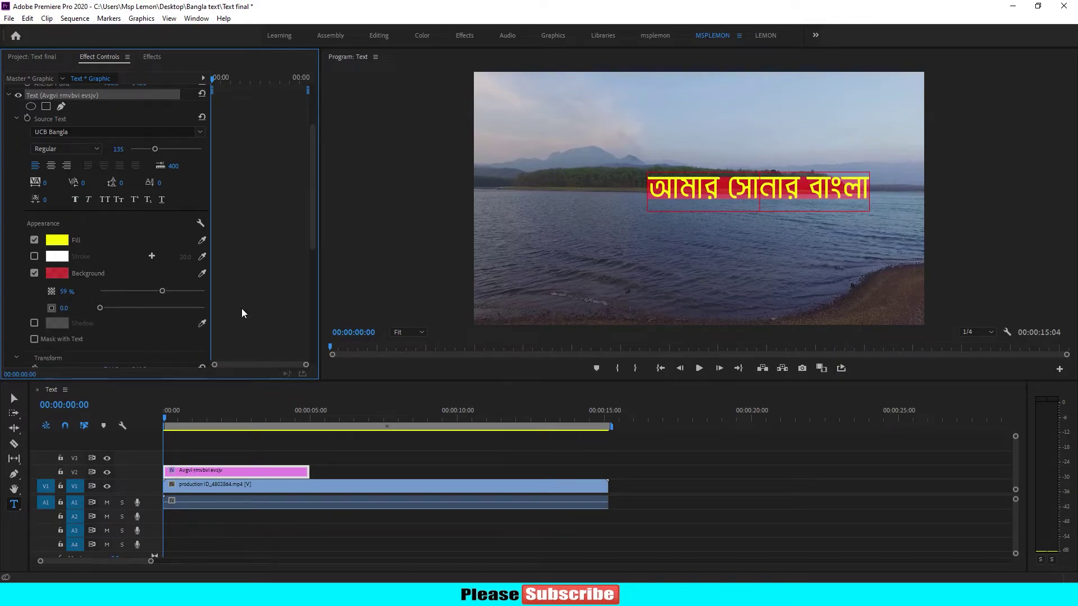
left_click_drag(101, 285, 128, 286)
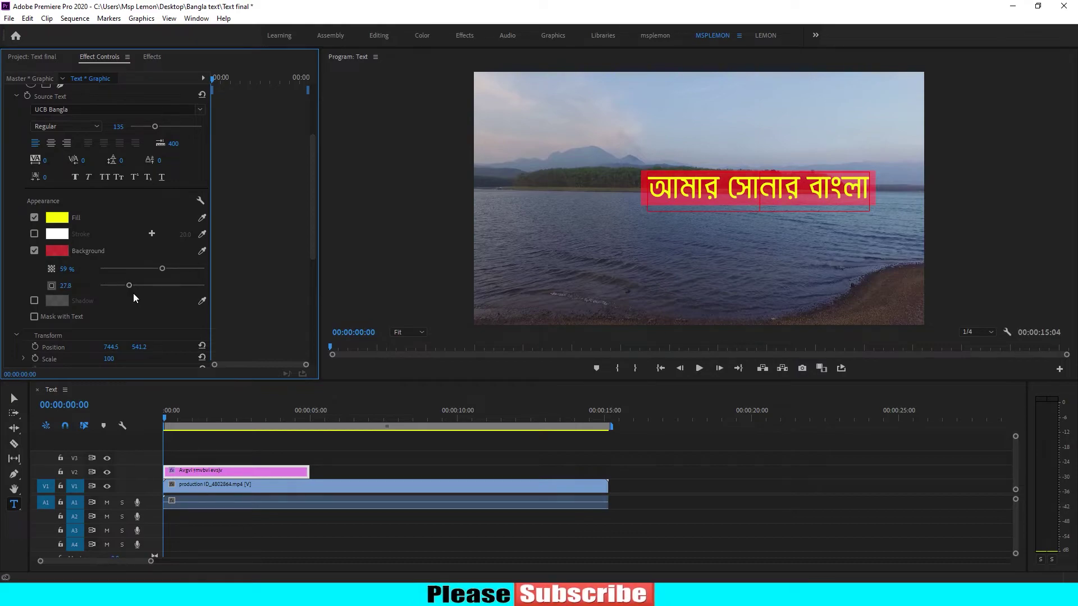
scroll(261, 283, "down", 1)
scroll(264, 282, "down", 1)
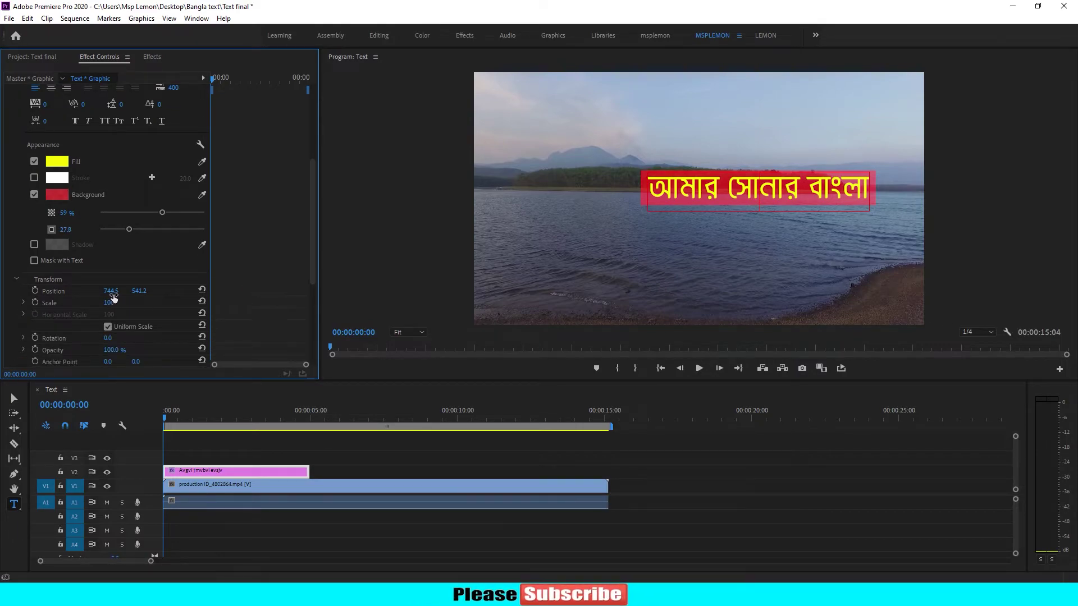
mouse_move(110, 290)
left_mouse_down()
mouse_move(73, 290)
mouse_move(129, 291)
mouse_move(121, 295)
left_mouse_up()
scroll(157, 329, "down", 2)
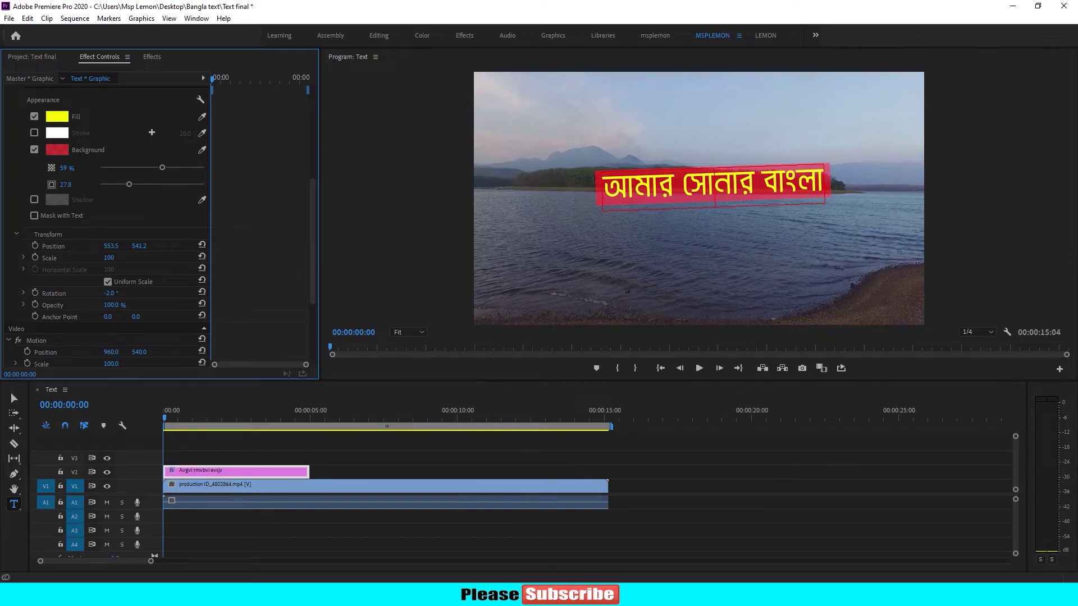
left_click_drag(111, 305, 124, 306)
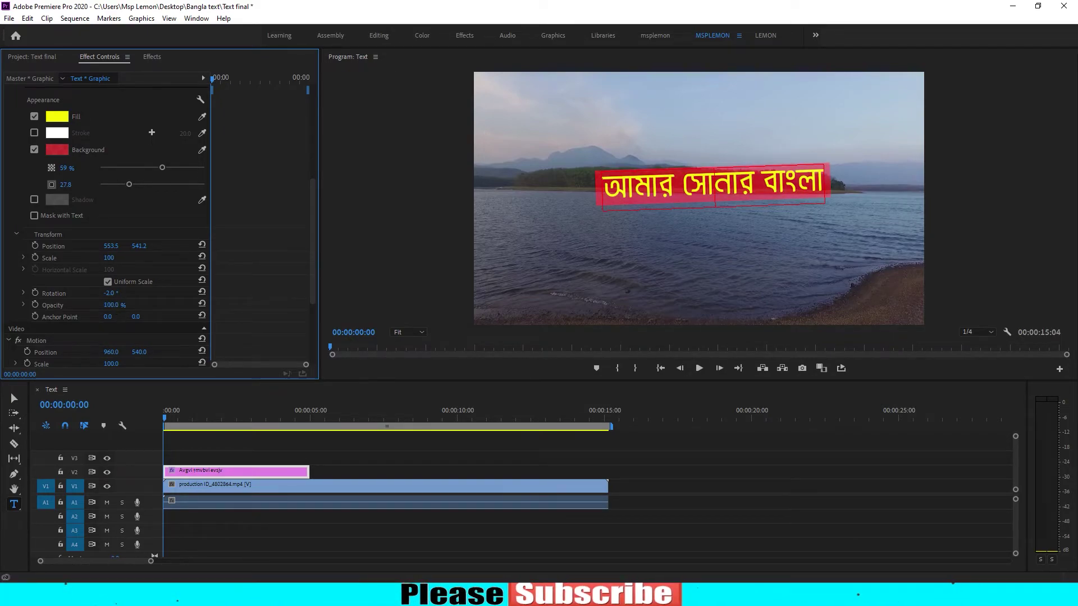
key("ctrl+z")
key("ctrl+z")
key("ctrl+z")
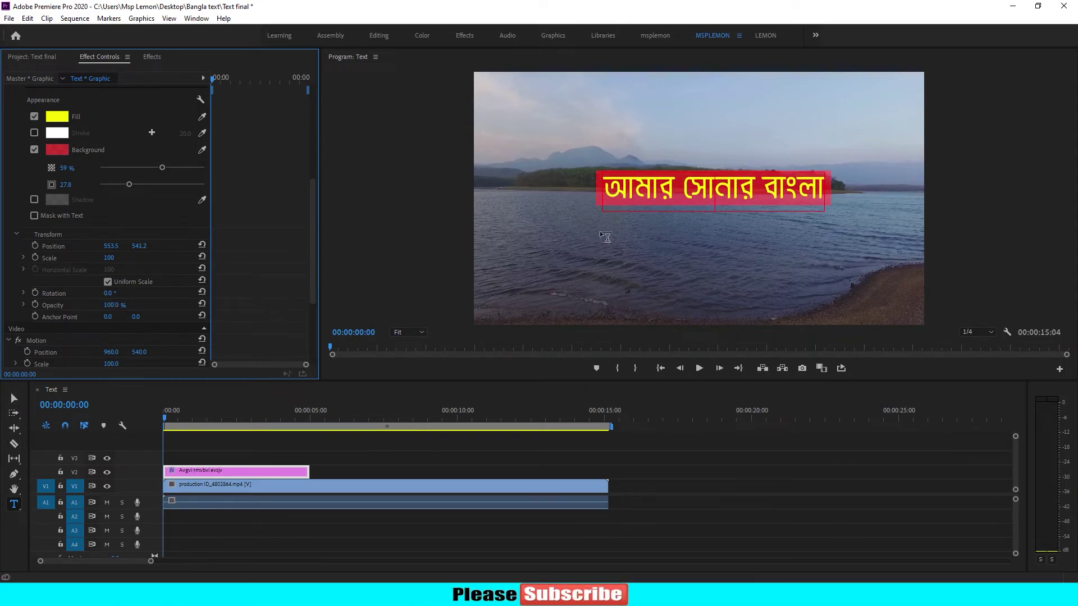
Step: With the Selection Tool, drag the title down over the water to position 593.4, 965.2
left_click(13, 400)
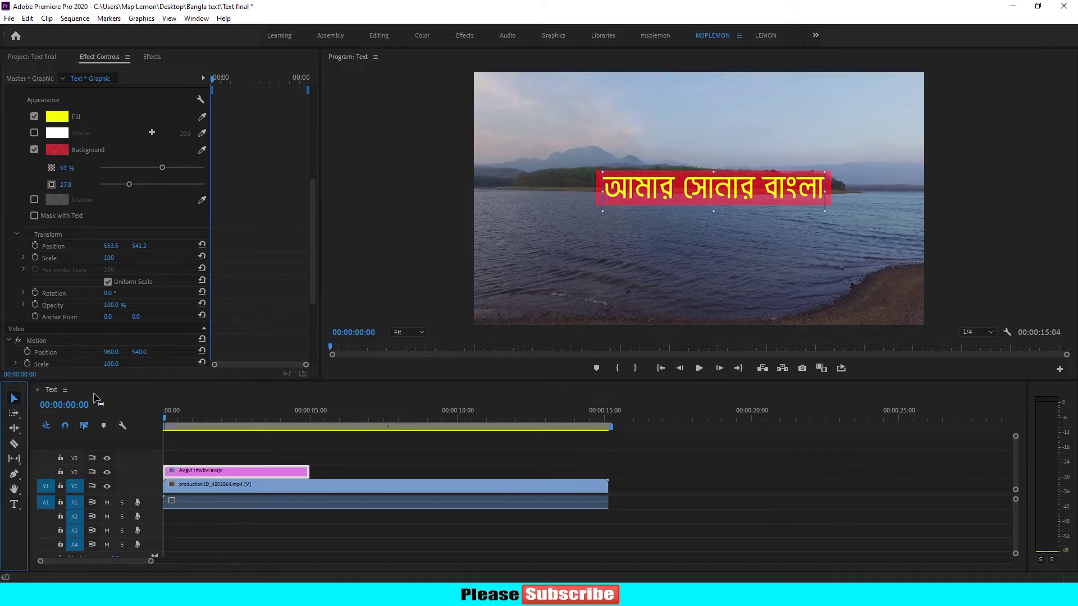
mouse_move(704, 191)
left_mouse_down()
mouse_move(699, 292)
mouse_move(716, 293)
left_mouse_up()
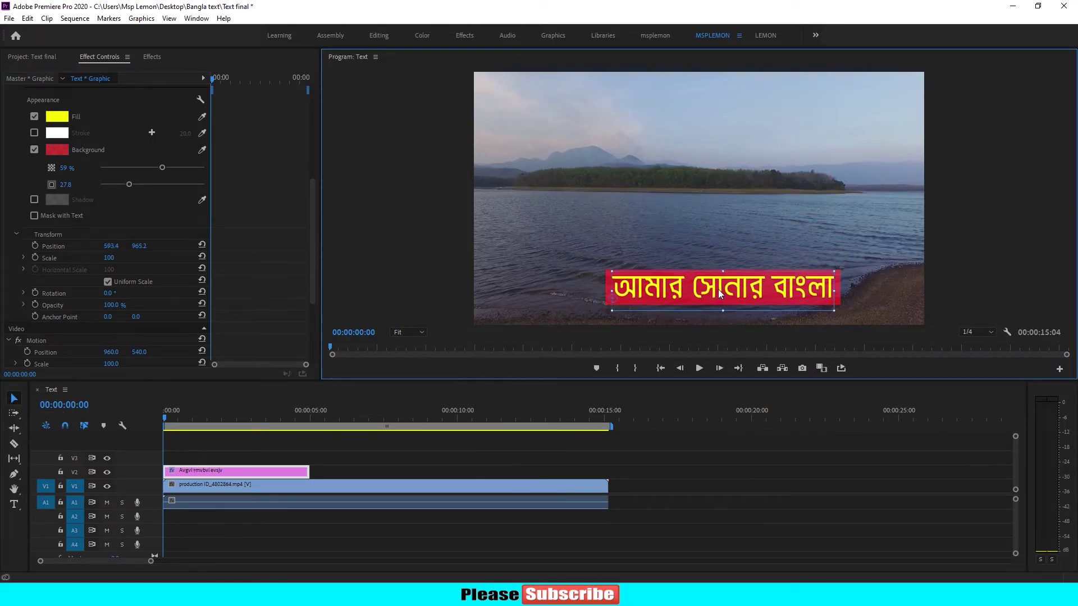